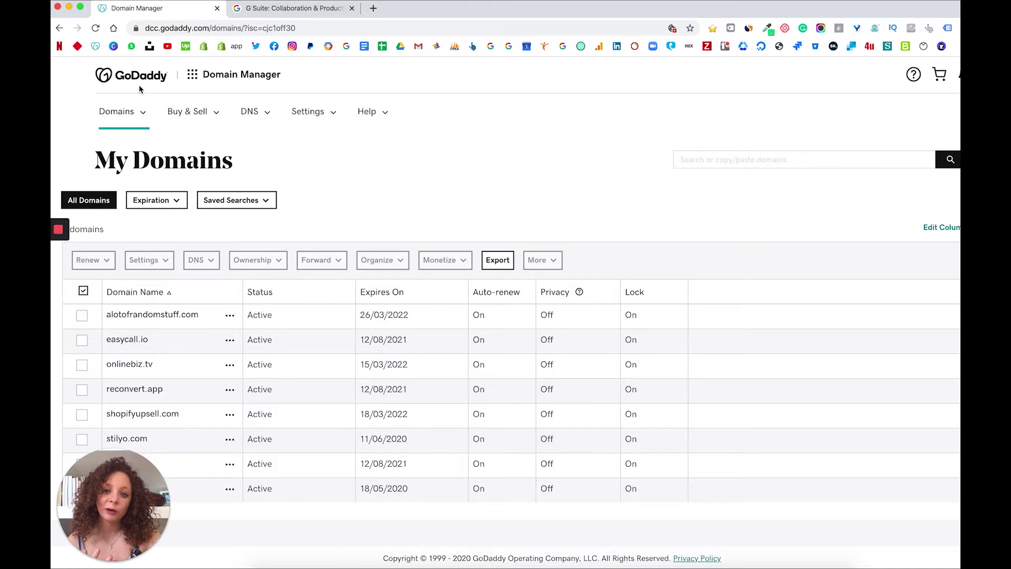
Open the onlinebiz.tv domain settings and select its full domain name heading
left_click(119, 369)
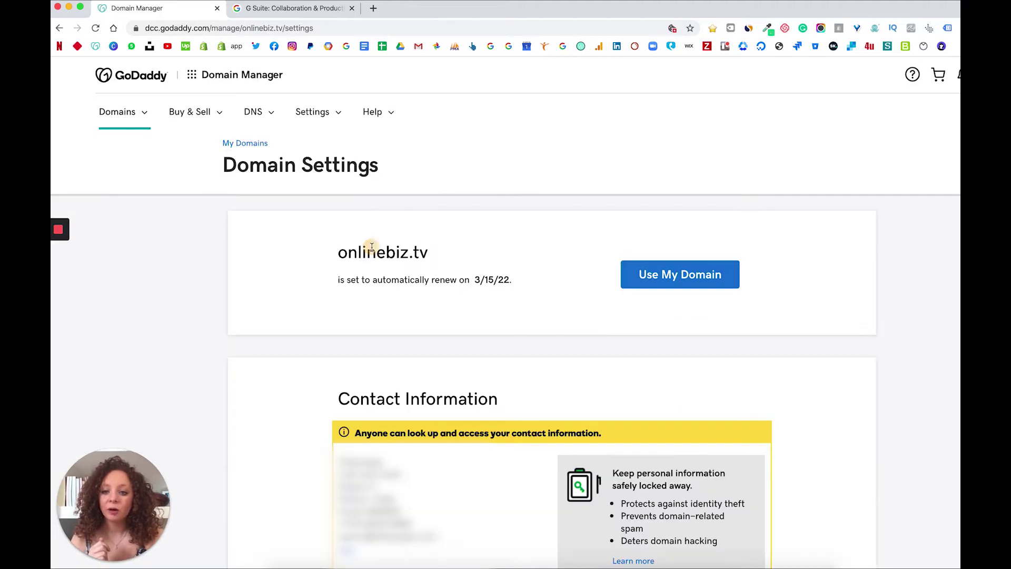
double_click(372, 247)
triple_click(371, 247)
key("super+c")
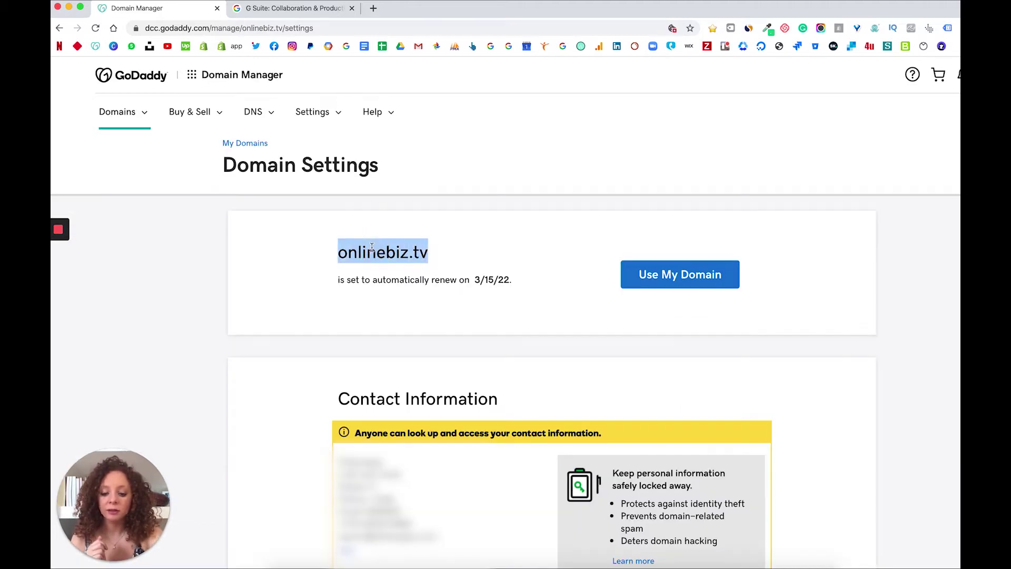
Search Google for 'gsuit' and open the G Suite sign-up page
left_click(330, 9)
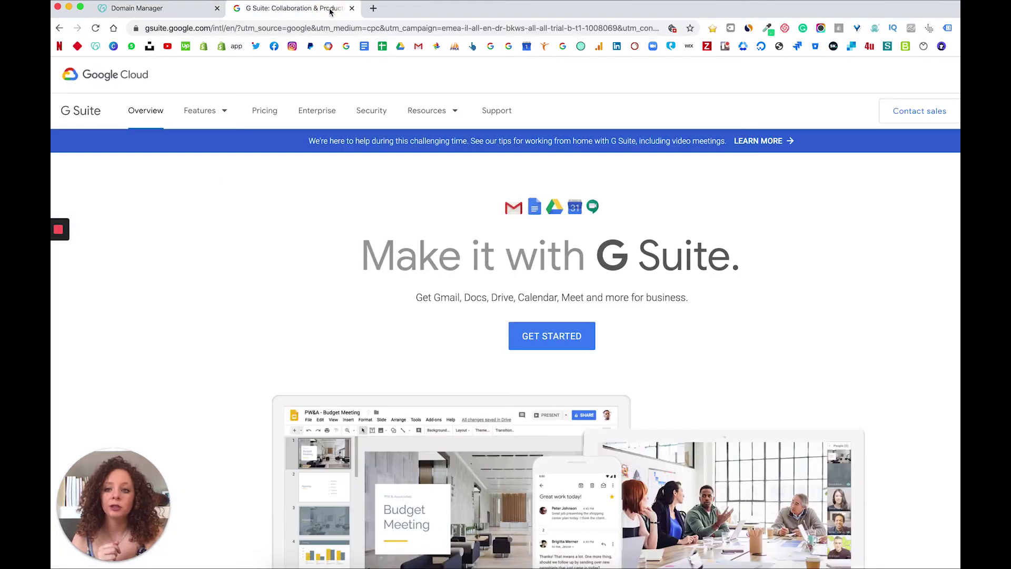
left_click(282, 26)
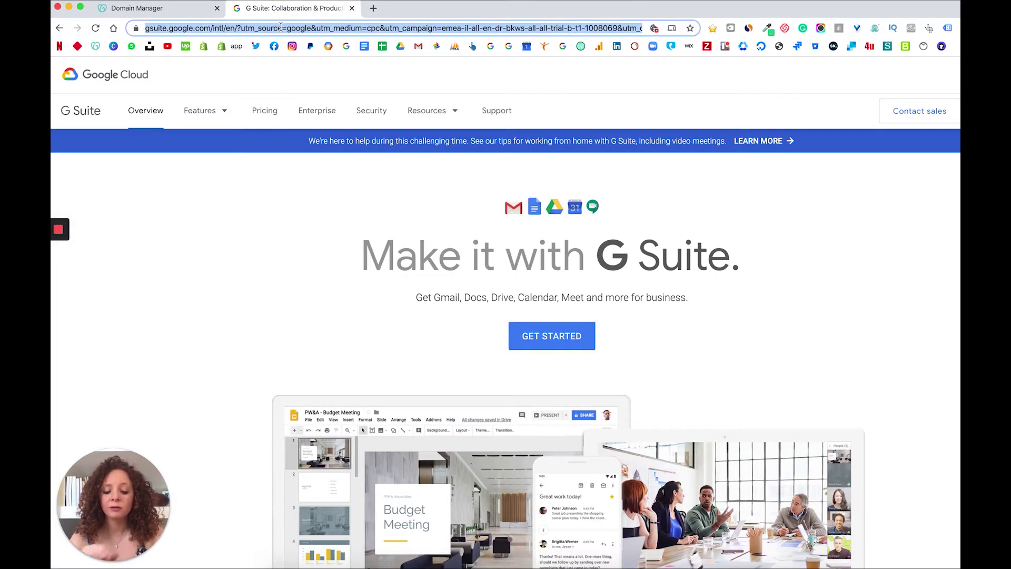
type("gsuit")
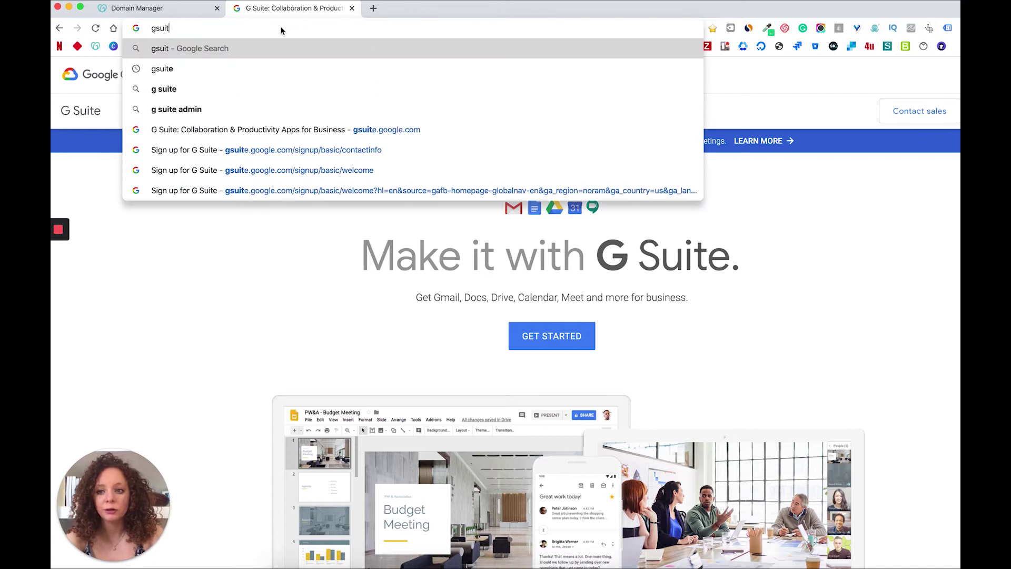
key("Return")
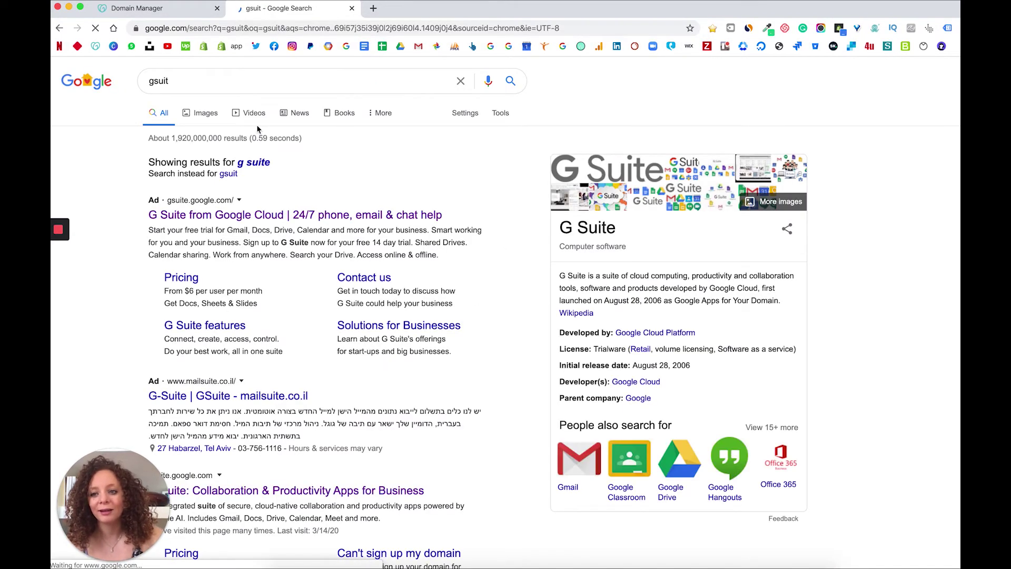
left_click(238, 216)
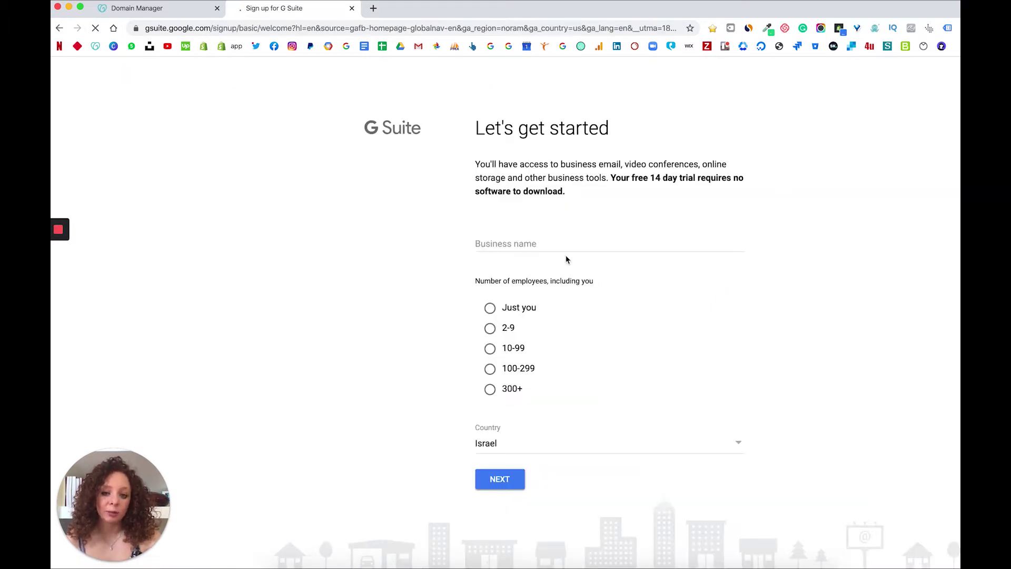
Enter the business name OnlineBiz.tv, correcting its capitalisation
left_click(509, 247)
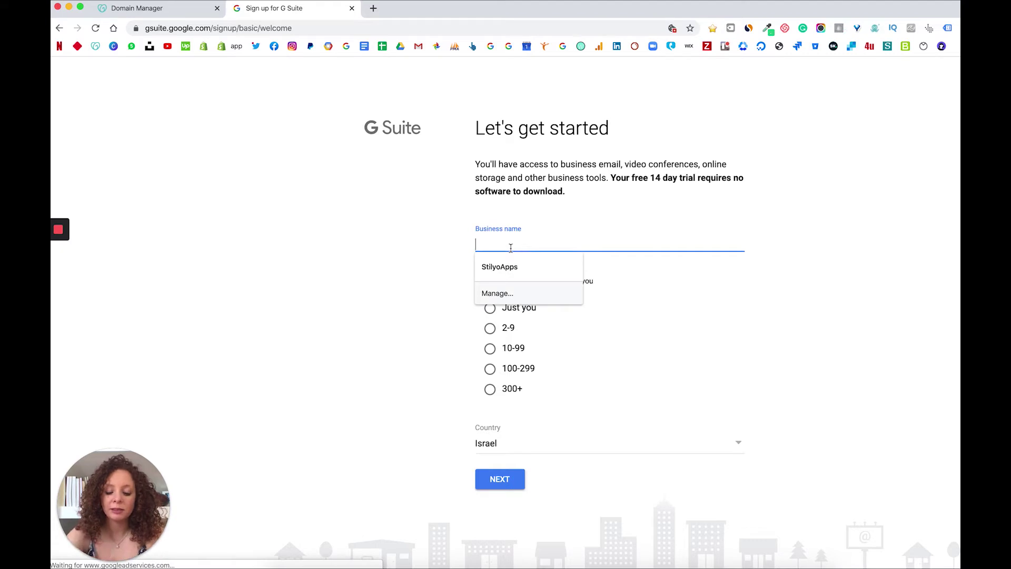
type("onlinebiz.tv")
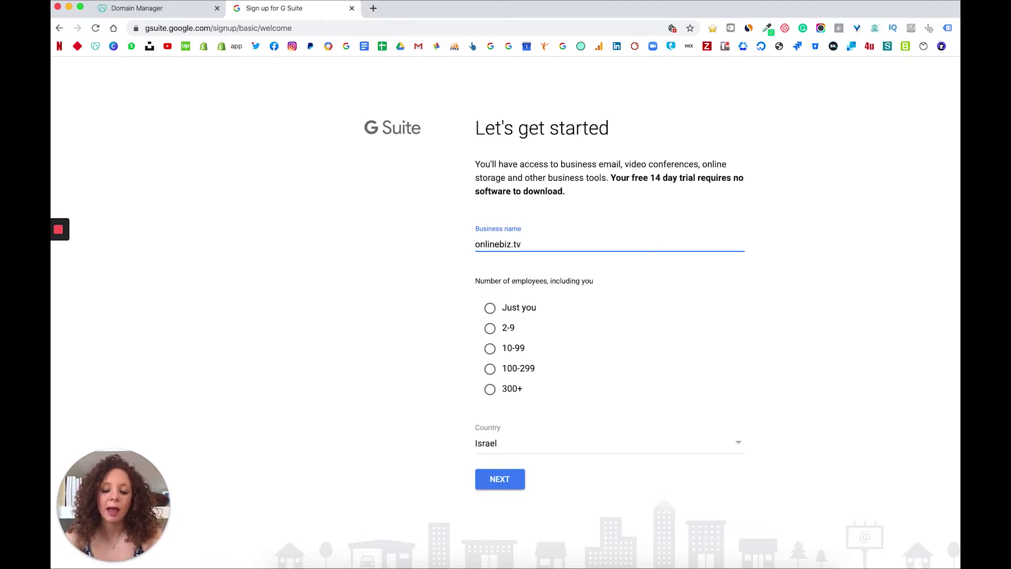
left_click(479, 244)
key("BackSpace")
type("O")
left_click(507, 243)
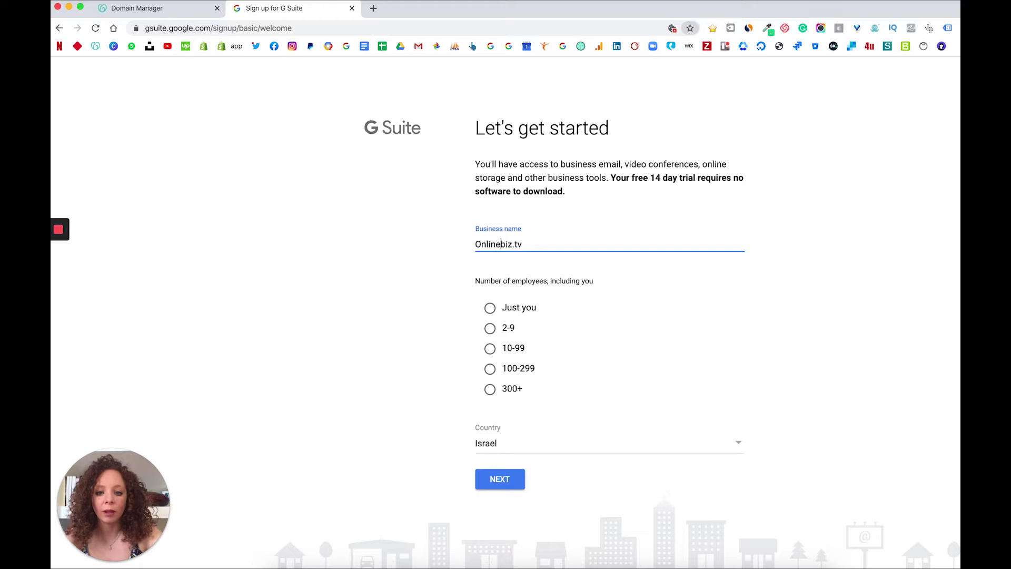
key("BackSpace")
type("B")
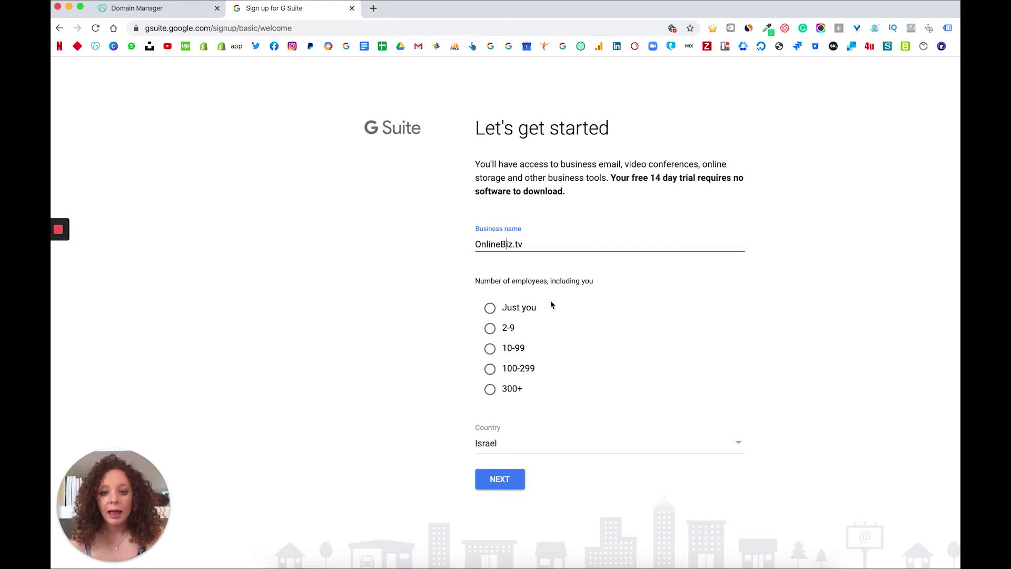
Choose 2-9 employees and submit the business details
left_click(490, 330)
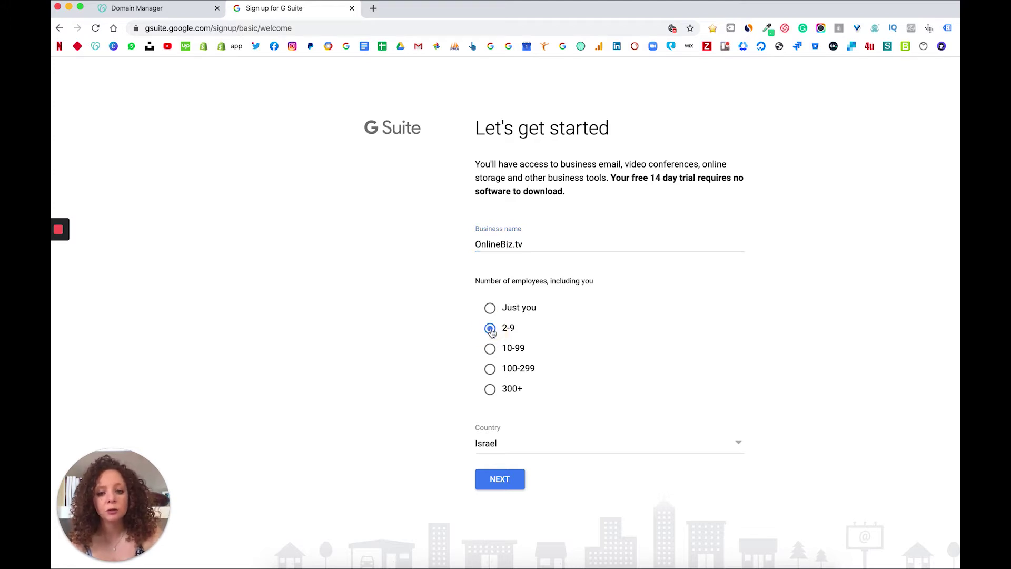
left_click(490, 482)
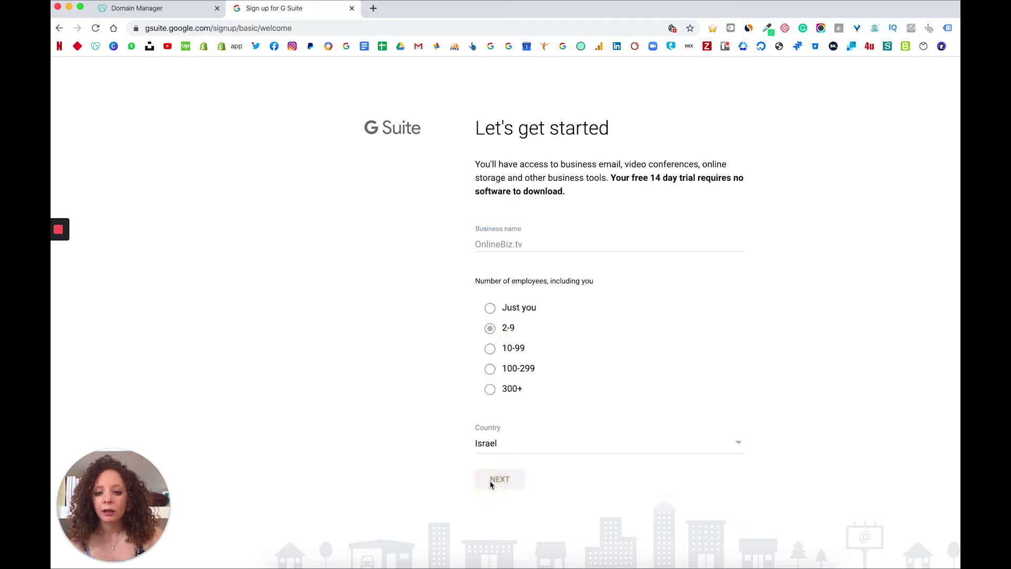
left_click(516, 242)
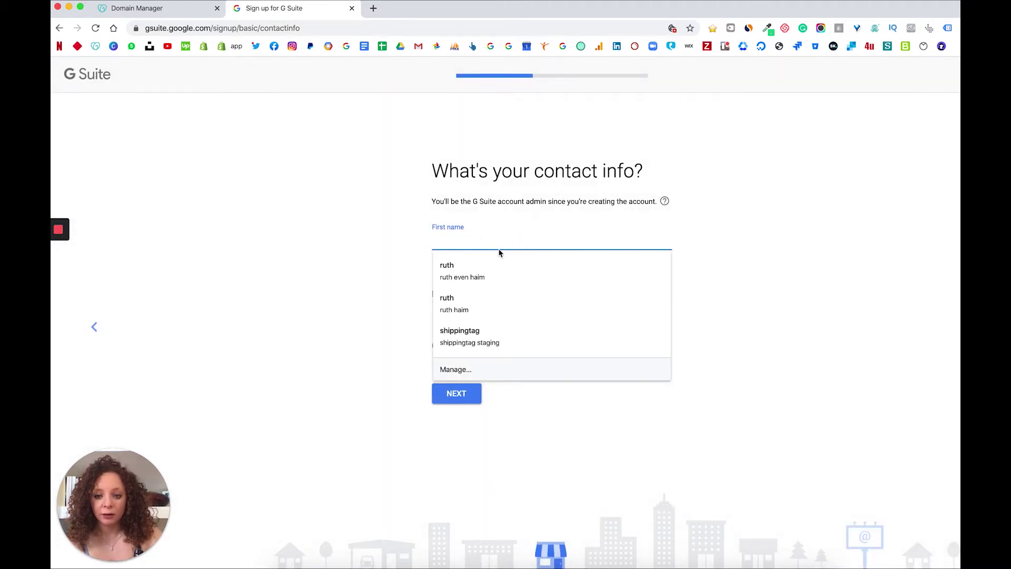
Autofill the admin's contact details, fix the last name's capitalisation, and submit
left_click(476, 267)
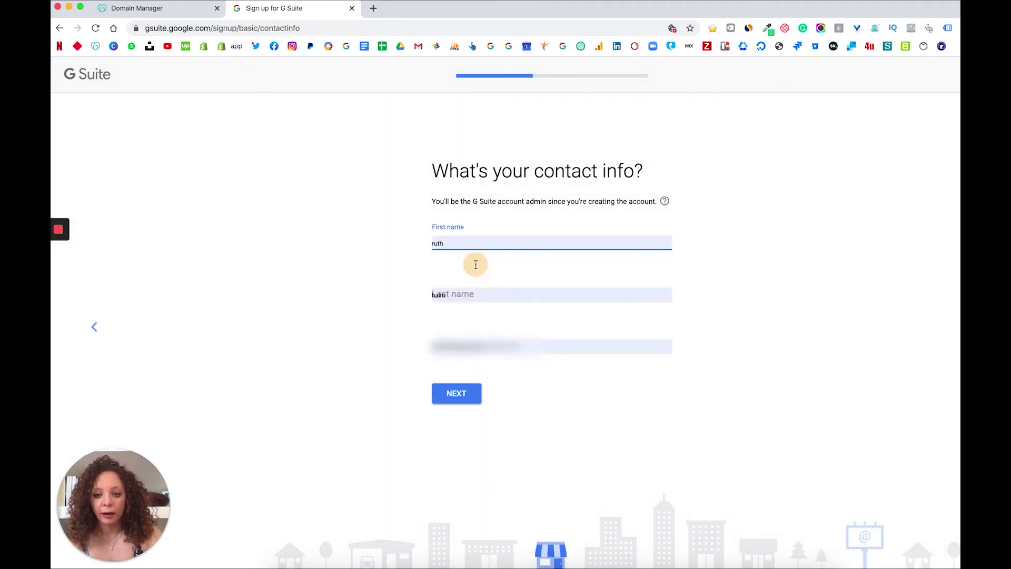
left_click(432, 294)
type("Even")
key("Delete")
type("H")
left_click(500, 433)
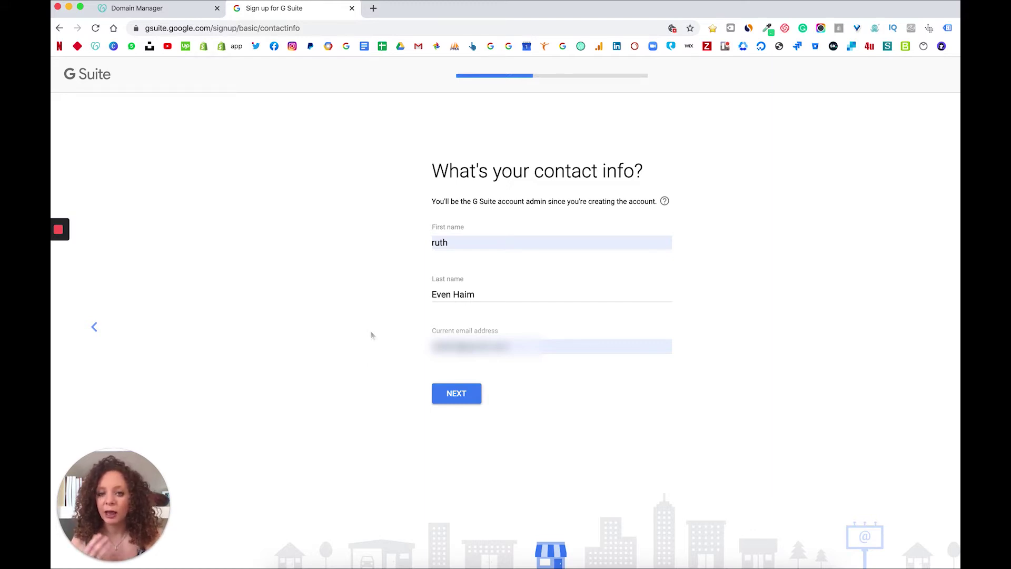
left_click(452, 396)
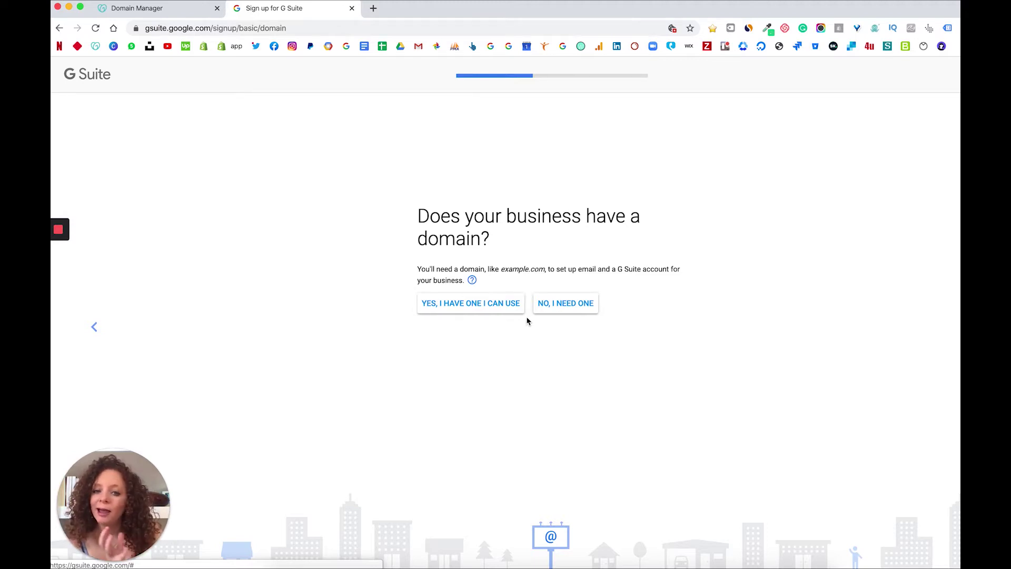
Confirm the existing domain onlinebiz.tv by pasting it, and decline Google's tips e-mails
left_click(502, 307)
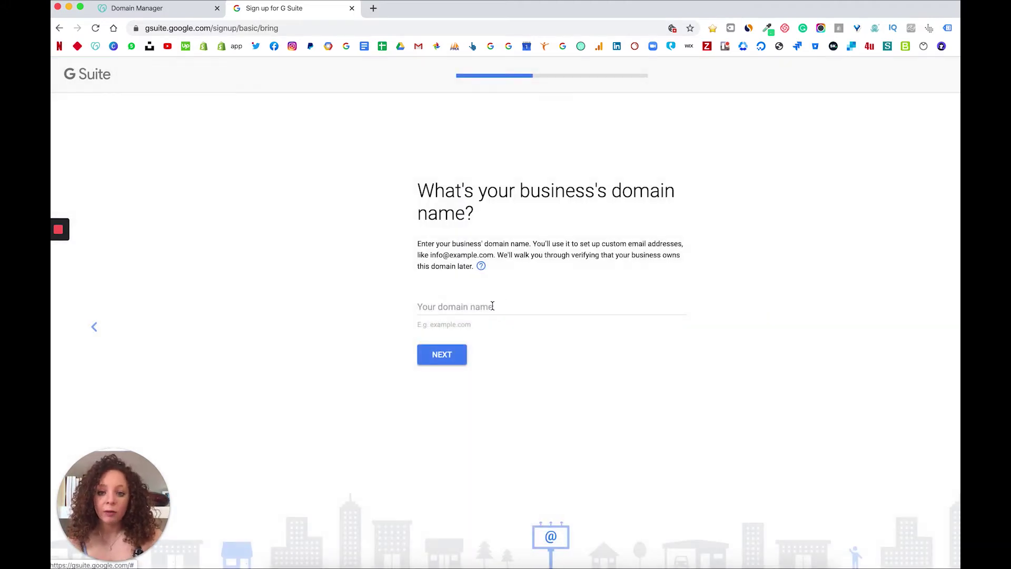
left_click(492, 306)
key("super+v")
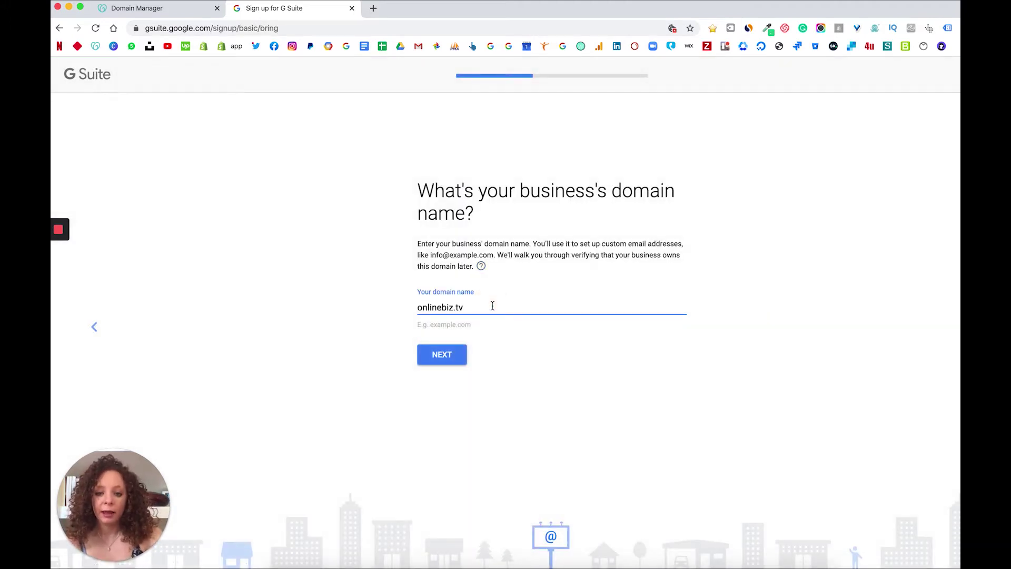
left_click(493, 362)
left_click(441, 358)
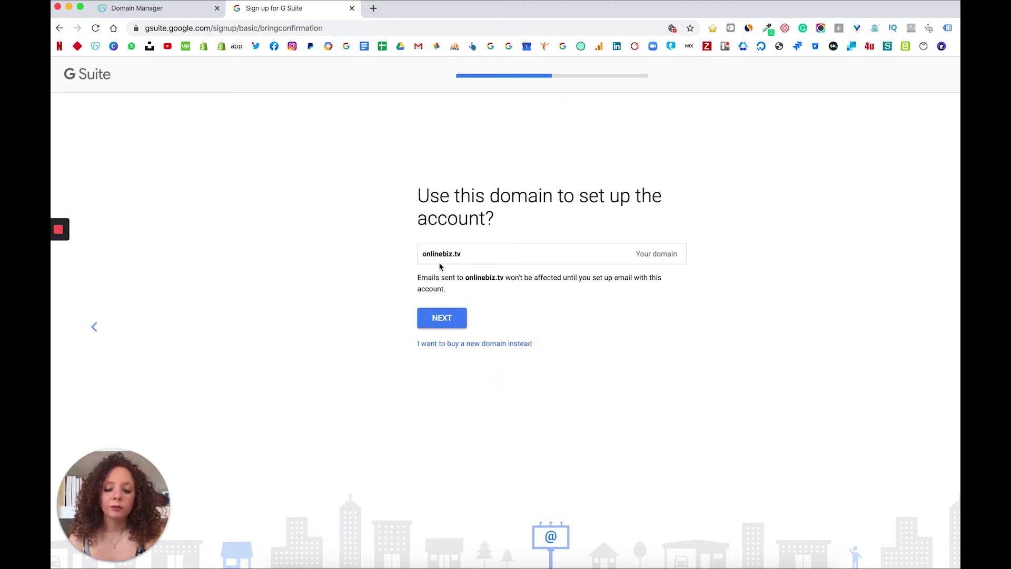
left_click(443, 319)
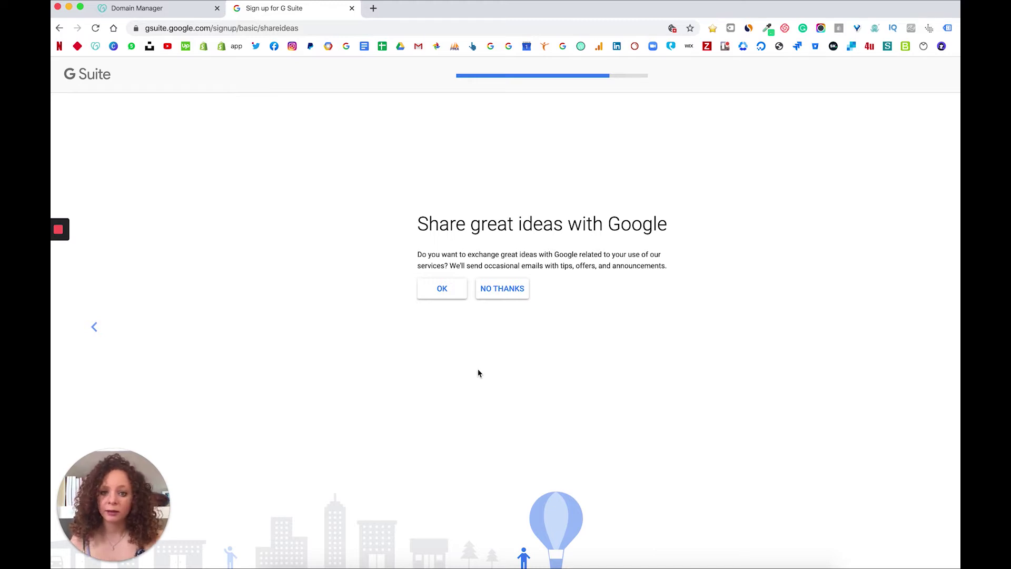
left_click(507, 293)
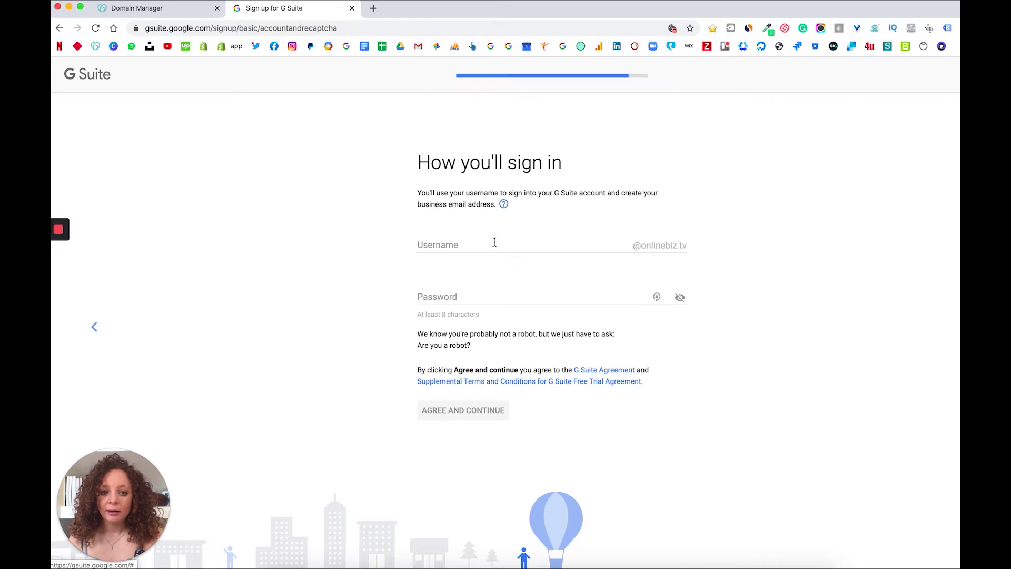
Enter 'admin' as the sign-in username
left_click(494, 241)
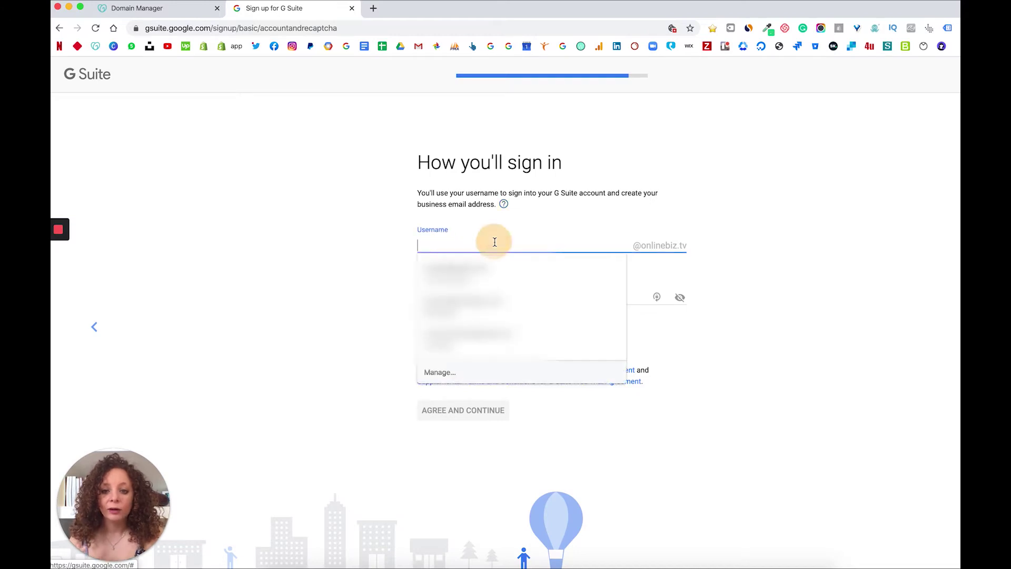
left_click(345, 263)
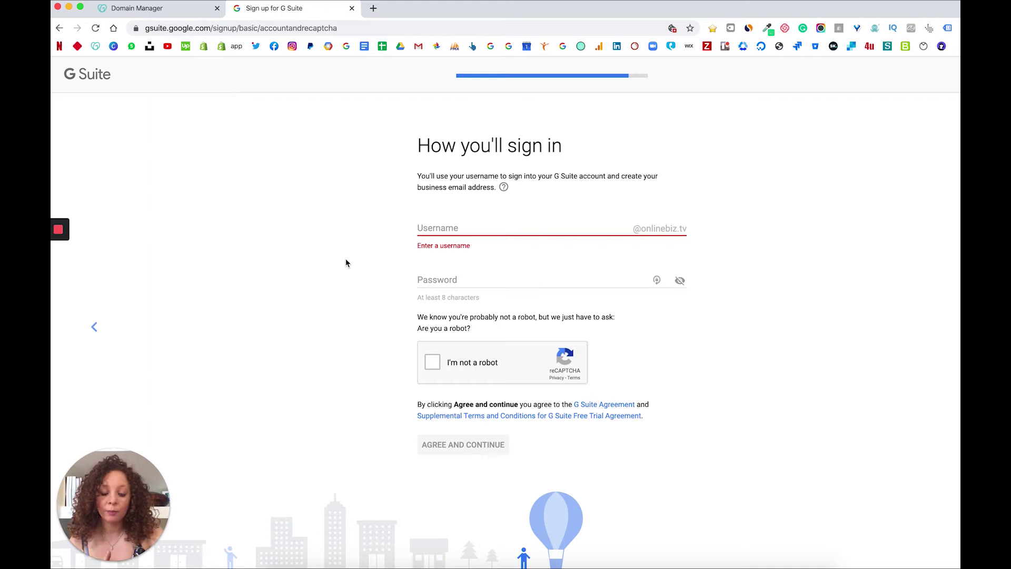
left_click(441, 230)
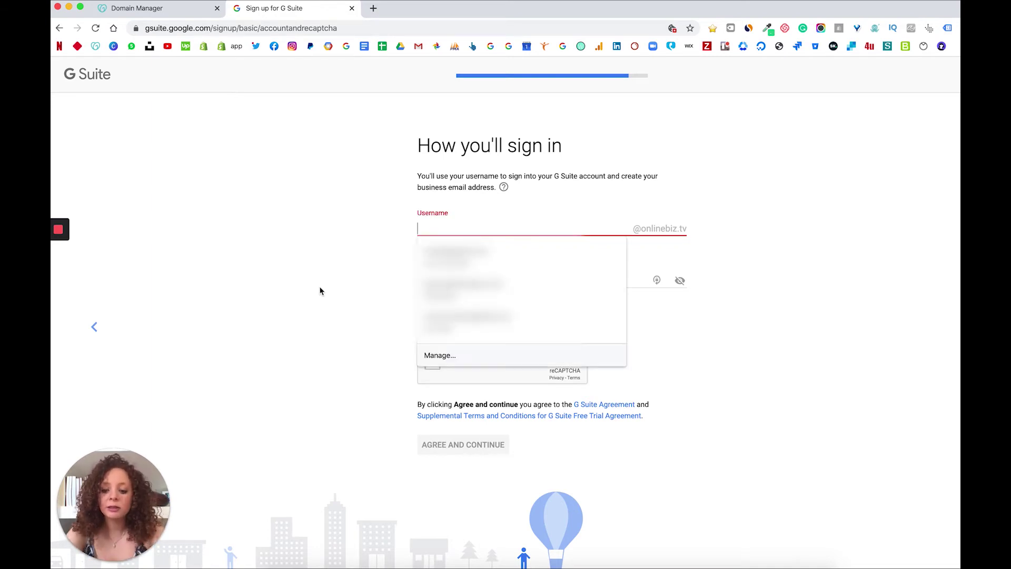
type("admin")
left_click(280, 302)
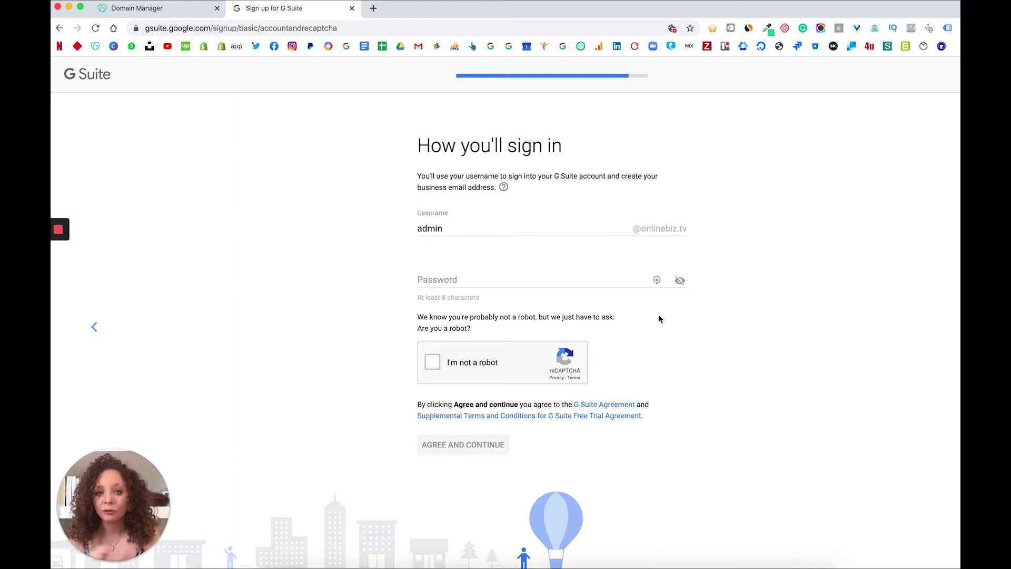
Use a generated password, pass the robot check and agree to the terms
left_click(657, 279)
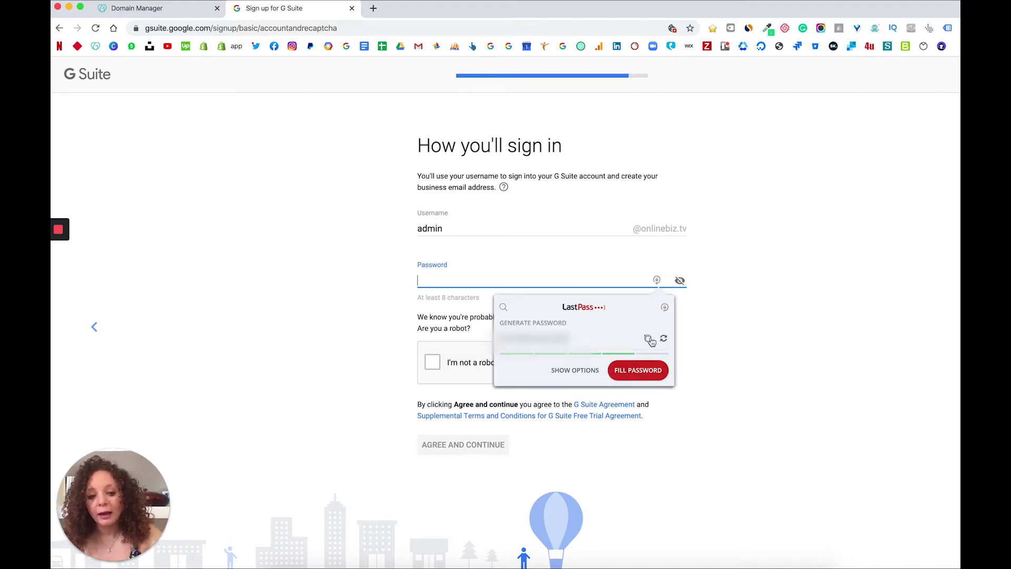
left_click(648, 339)
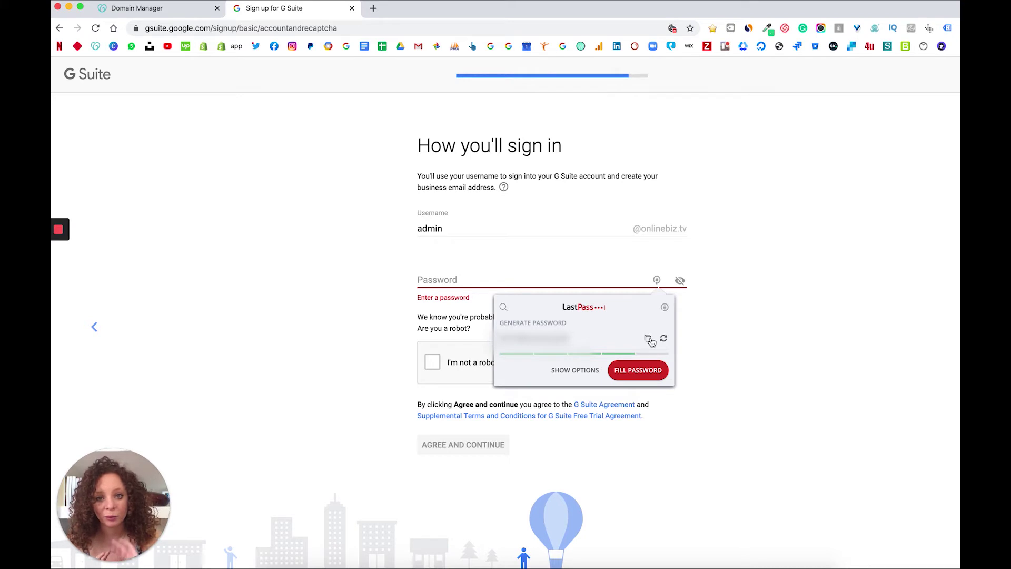
left_click(643, 370)
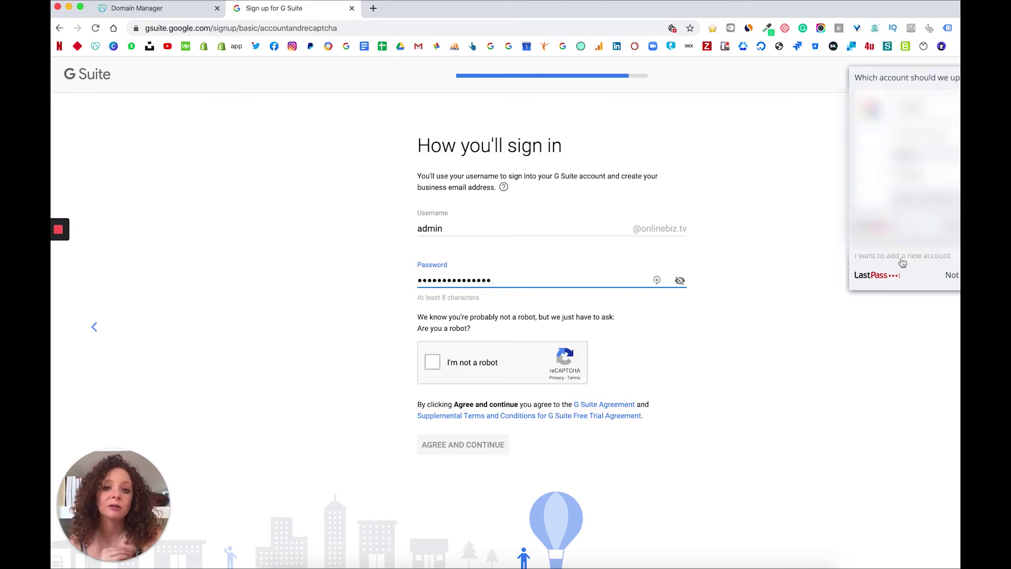
left_click(902, 263)
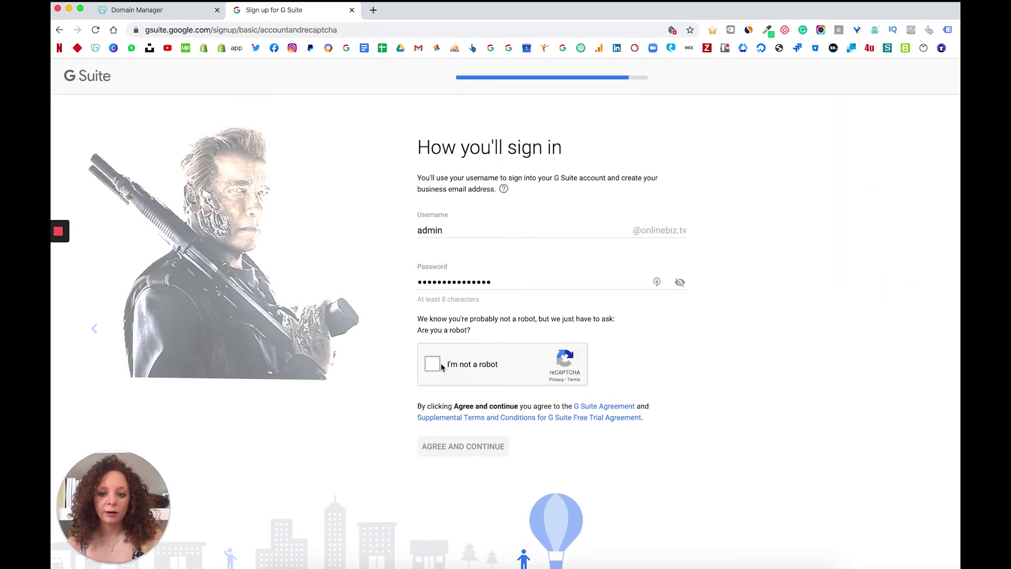
left_click(432, 364)
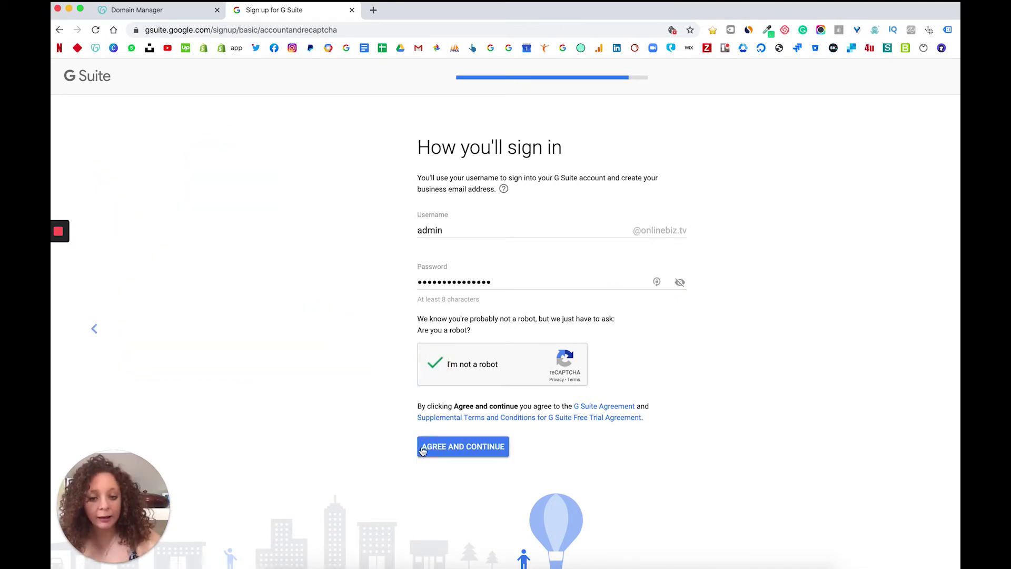
left_click(439, 450)
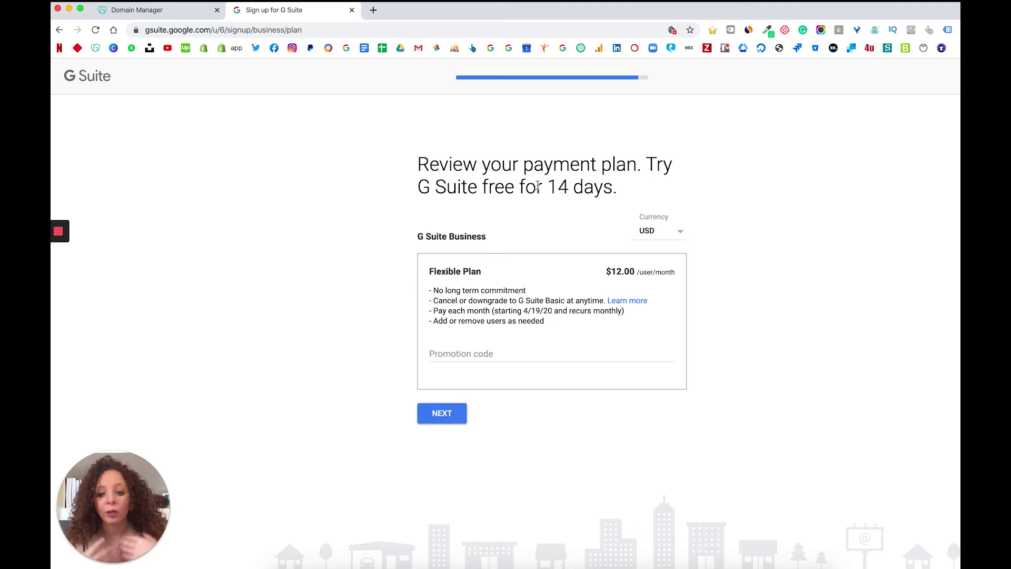
Leave the promotion code empty on the $12.00/user/month Flexible Plan page
left_click(475, 359)
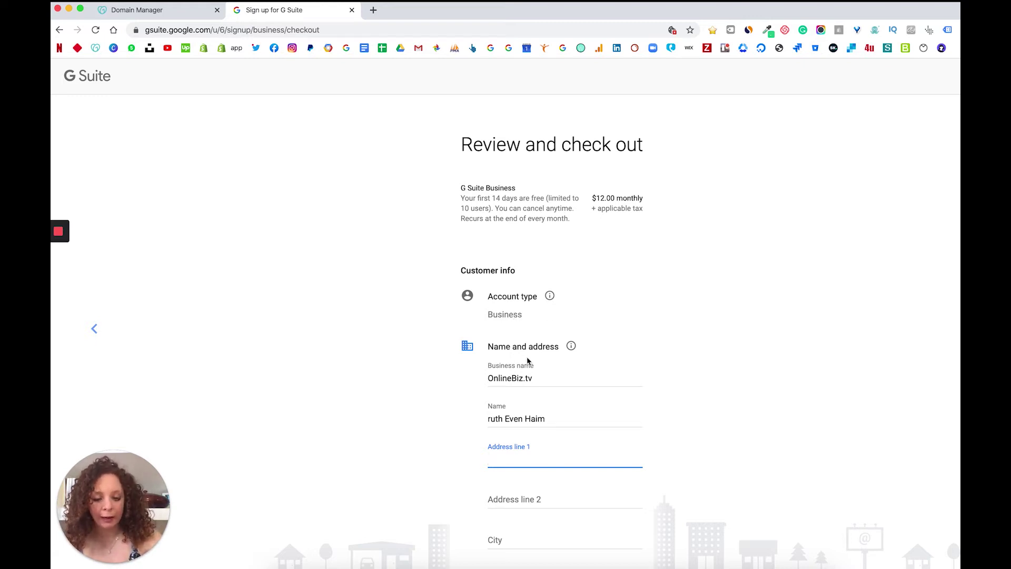
Complete checkout with the address, primary contact and card payment details
scroll(528, 361, "down", 3)
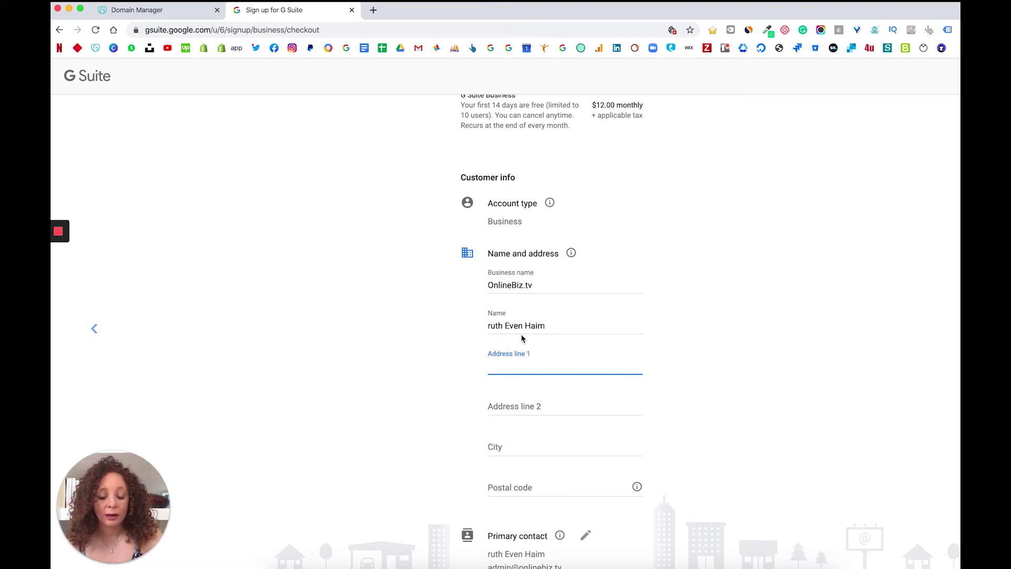
scroll(528, 350, "down", 5)
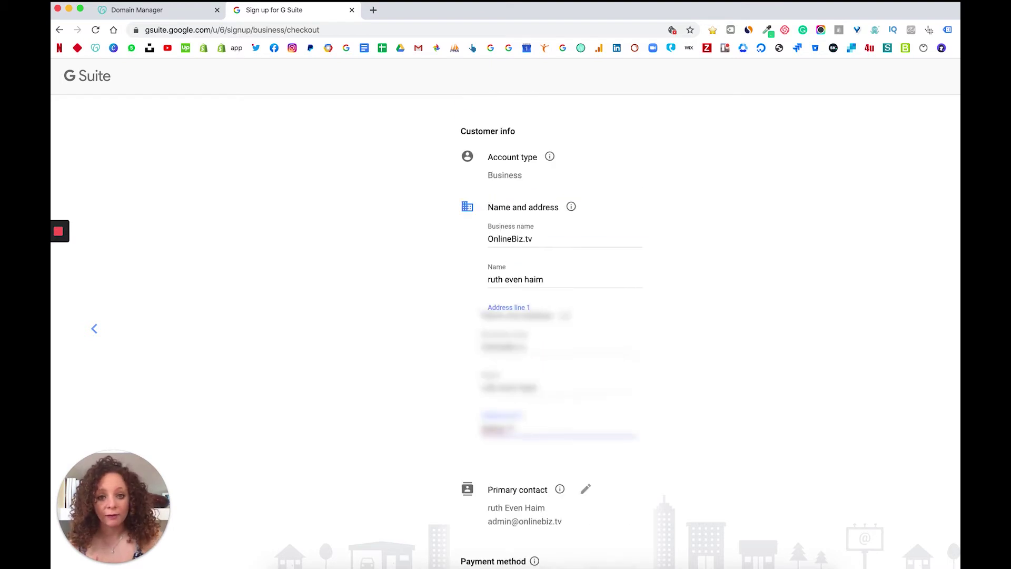
scroll(560, 373, "down", 4)
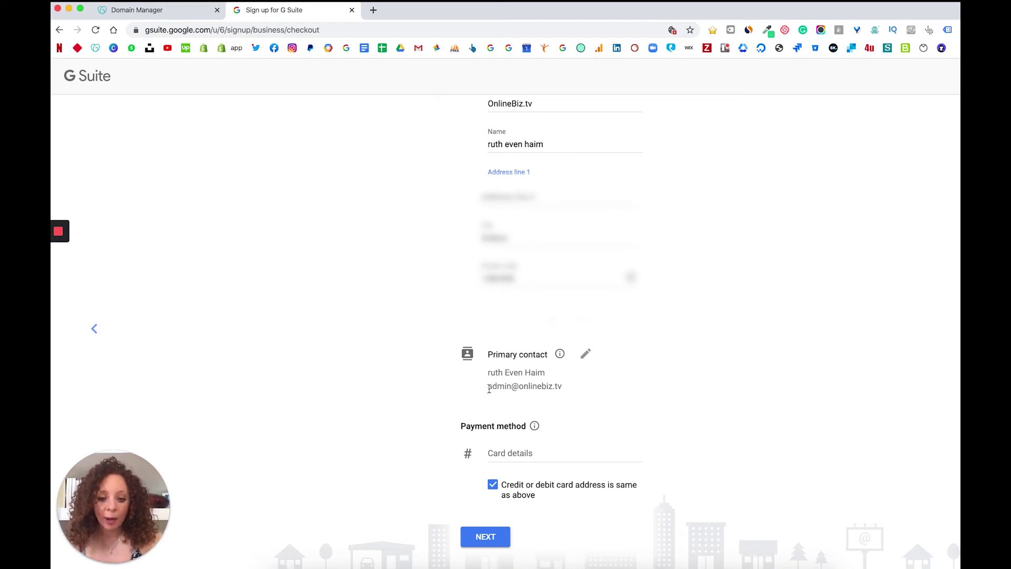
left_click_drag(489, 389, 566, 394)
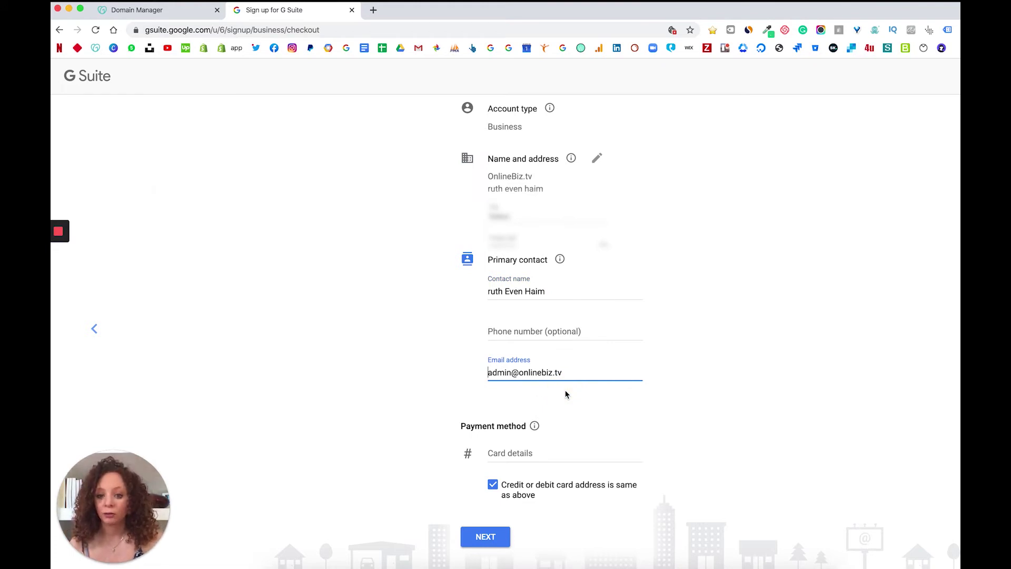
left_click(714, 383)
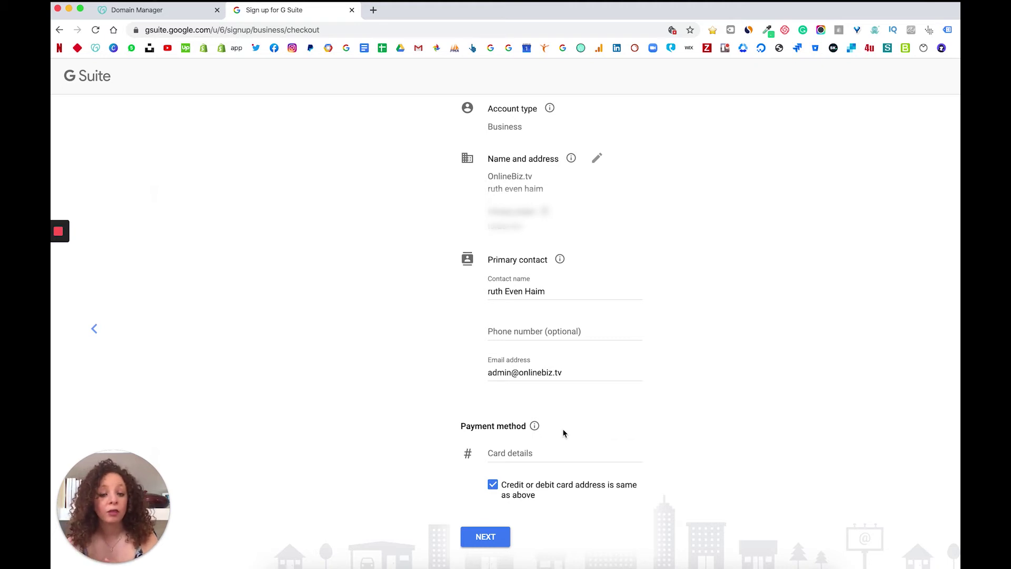
left_click(563, 433)
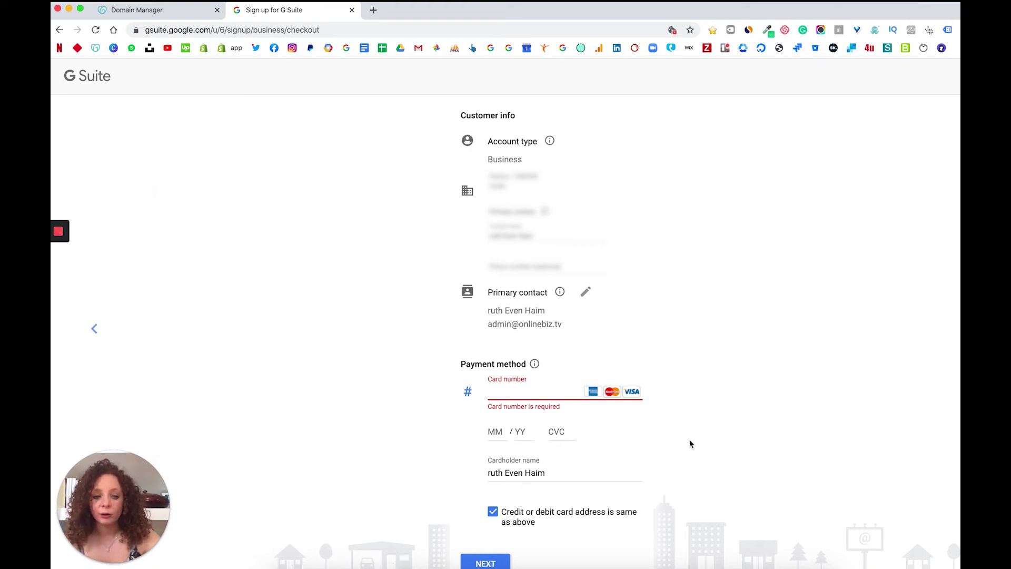
left_click(485, 536)
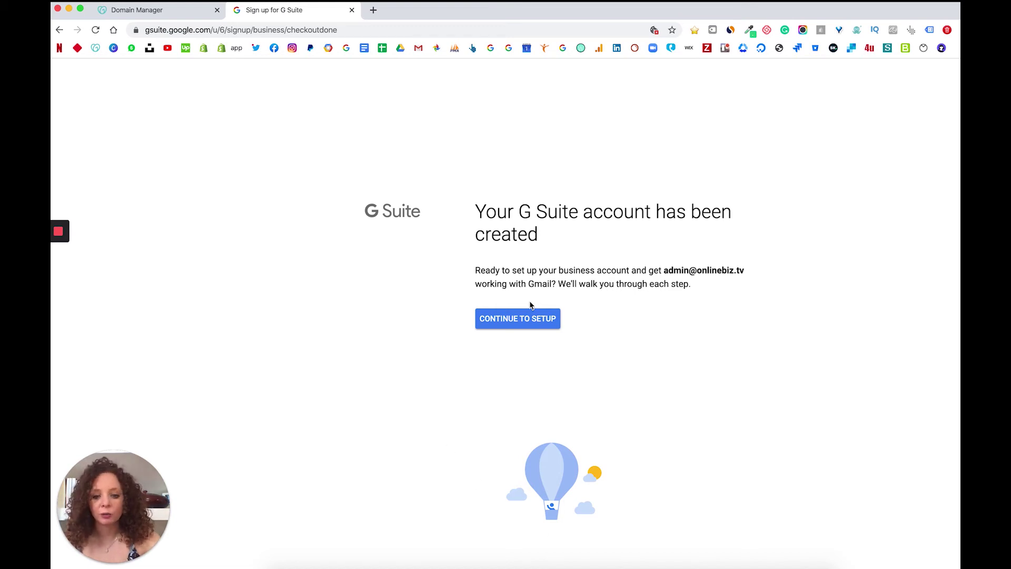
Continue to setup and dismiss the Admin Console welcome dialog
left_click(532, 317)
left_click(551, 414)
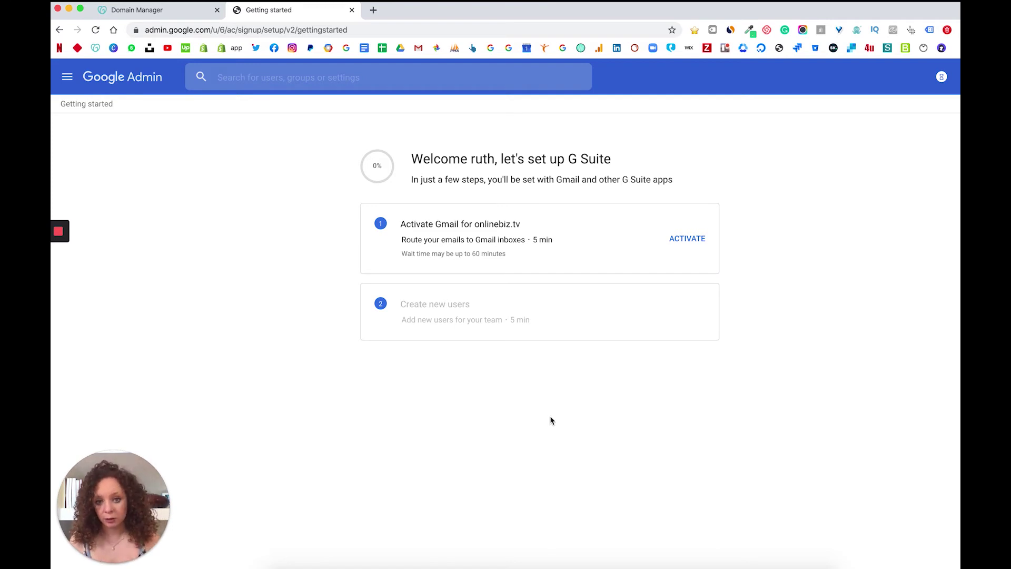
Activate Gmail for onlinebiz.tv by signing in to GoDaddy and granting access
left_click(697, 239)
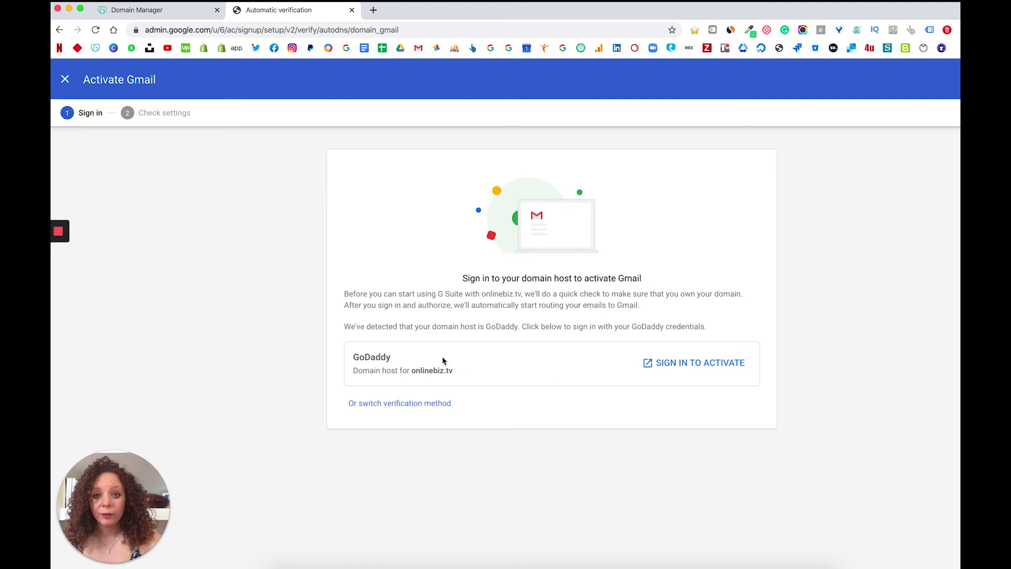
left_click(358, 358)
double_click(358, 358)
left_click(360, 357)
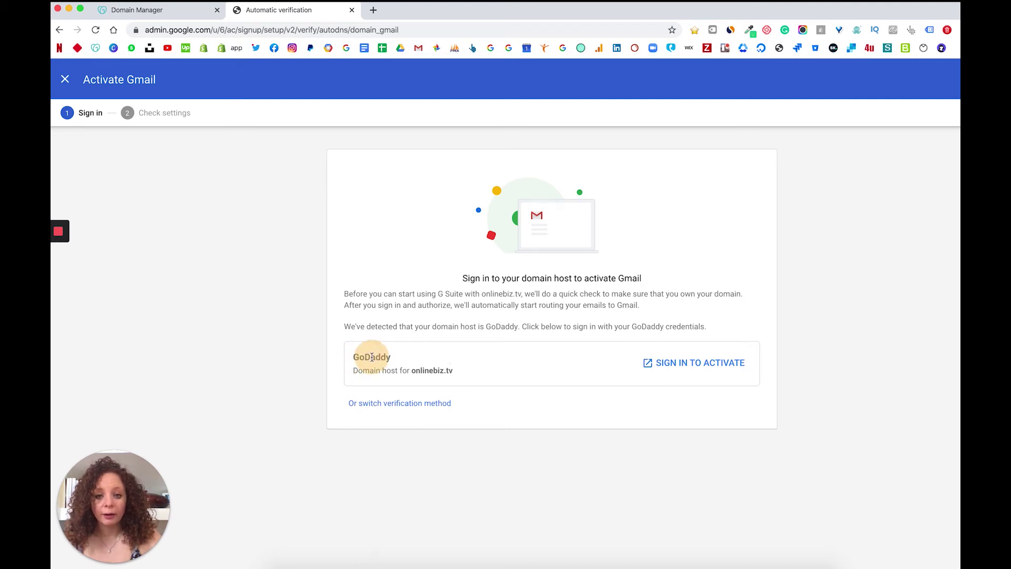
left_click(670, 367)
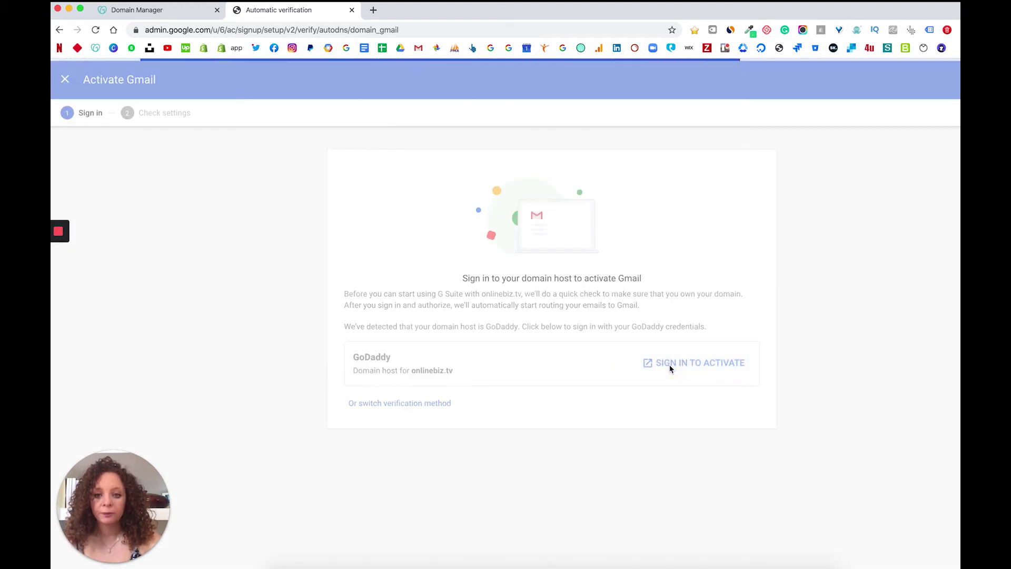
left_click(565, 298)
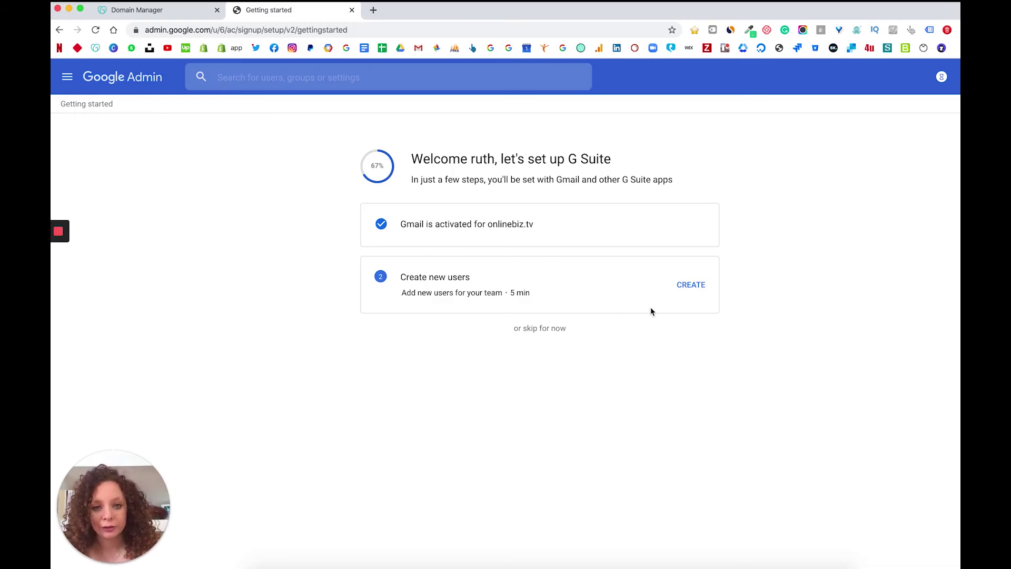
Start creating users and open the form to add another user
left_click(697, 288)
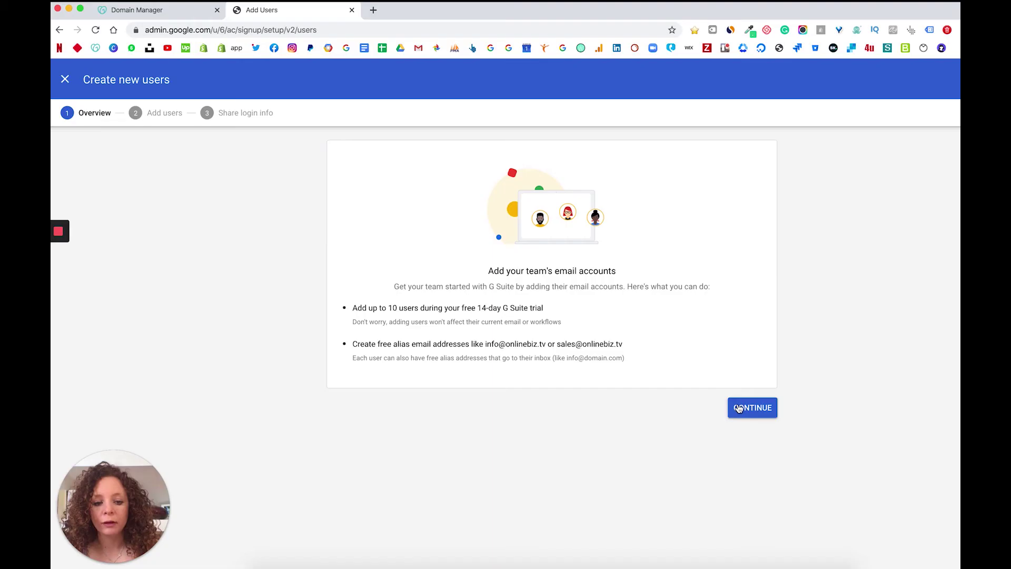
left_click(738, 408)
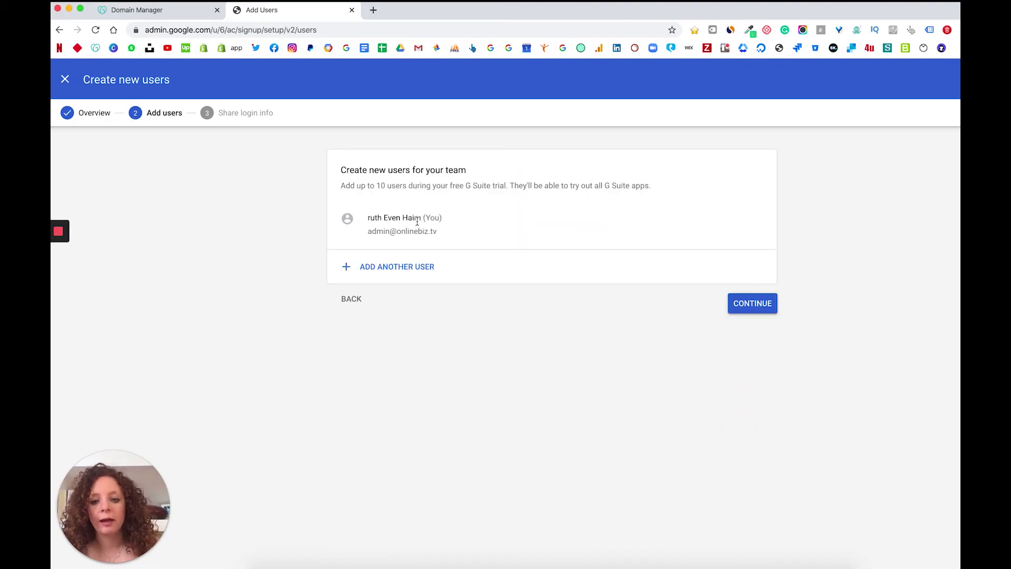
left_click(369, 232)
left_click_drag(369, 232, 415, 232)
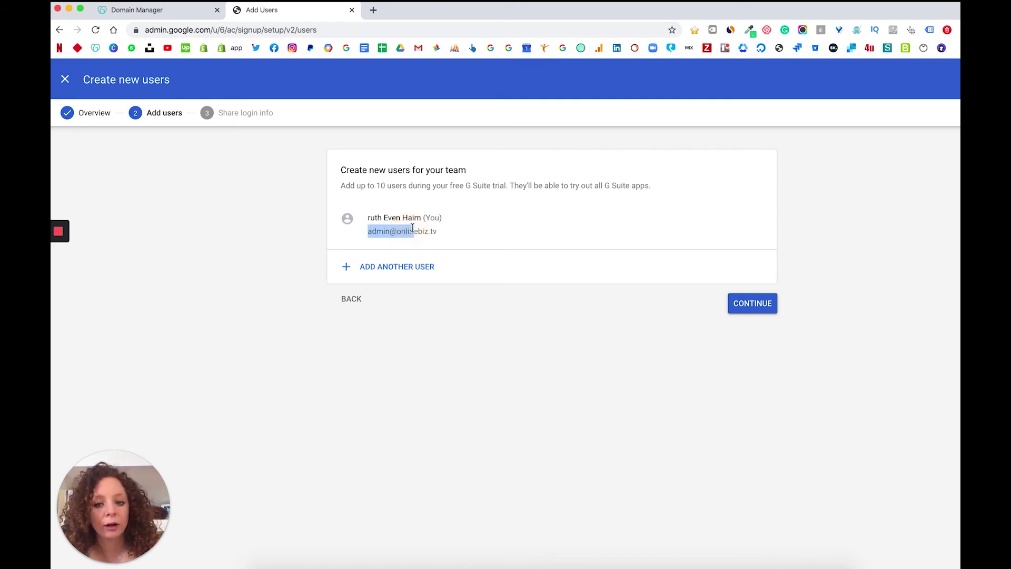
left_click(411, 225)
left_click(406, 277)
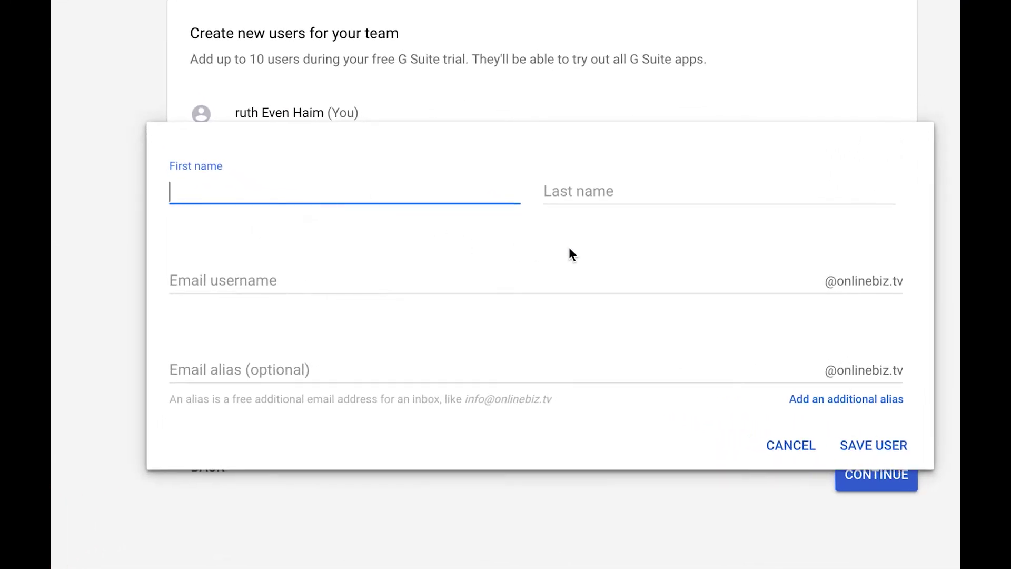
Try out email usernames for the new user, then leave the username empty
left_click(352, 285)
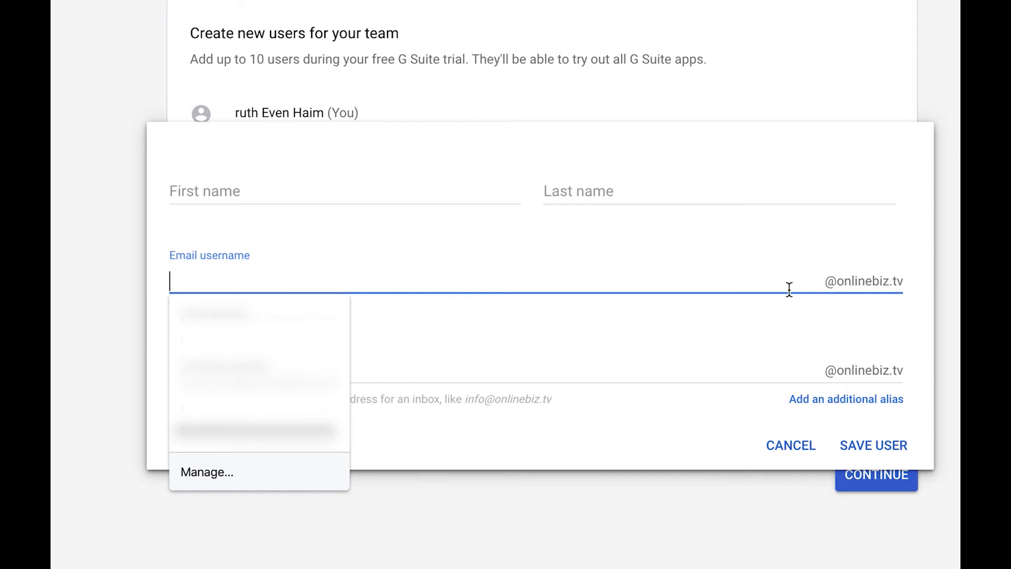
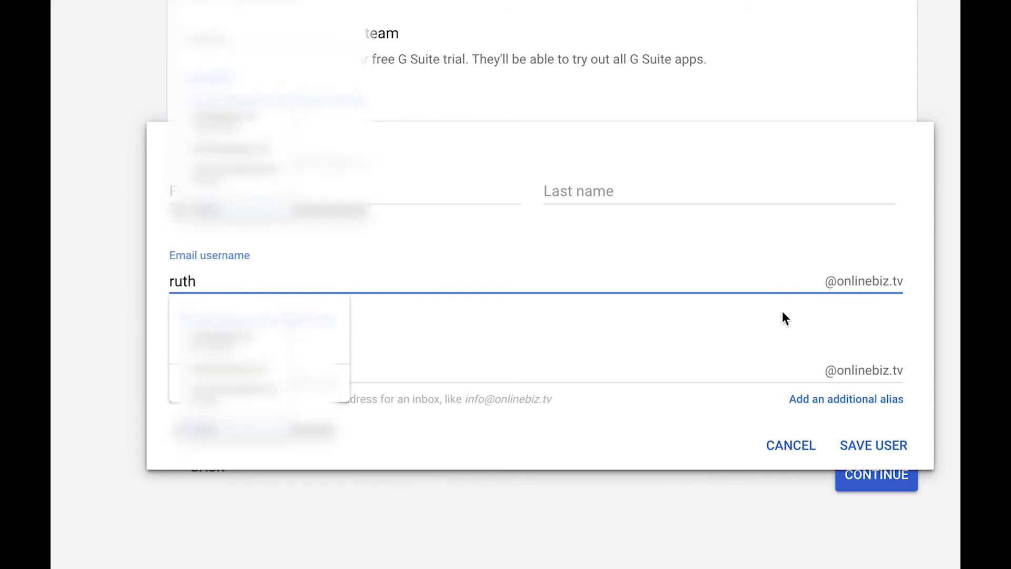
left_click(778, 280)
double_click(673, 273)
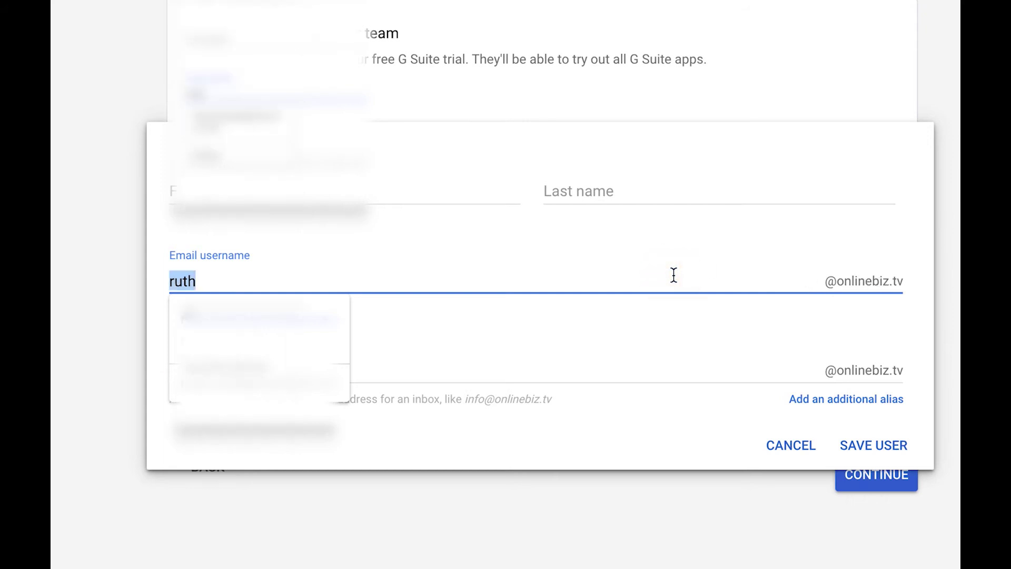
left_click(780, 278)
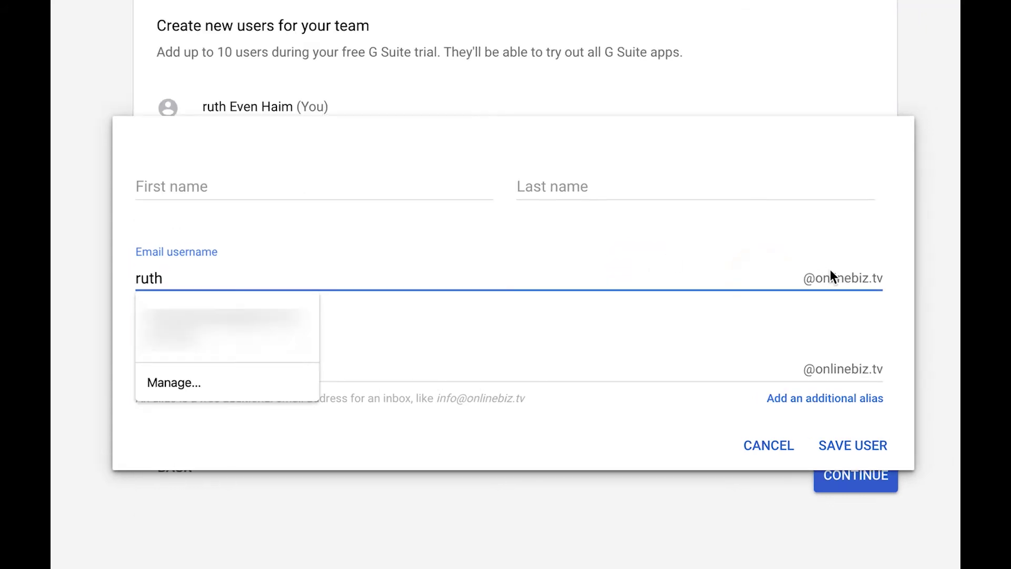
double_click(649, 271)
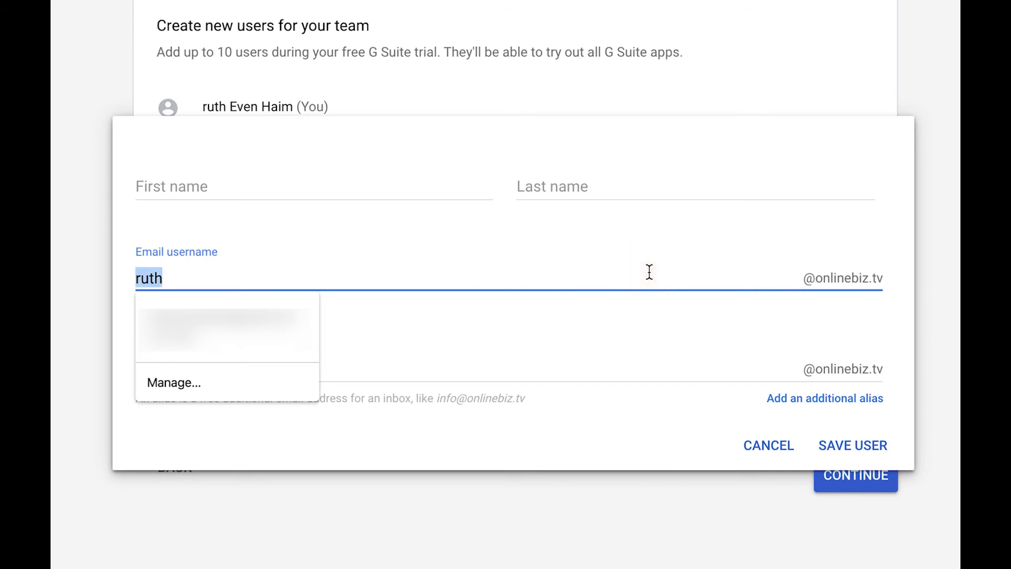
type("care")
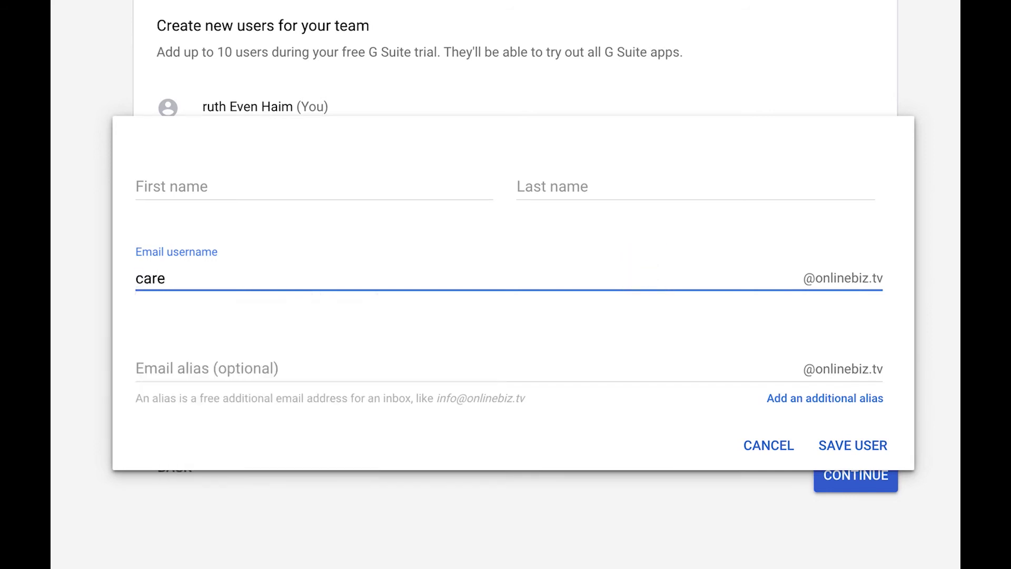
key("BackSpace")
key("BackSpace")
key("BackSpace")
key("BackSpace")
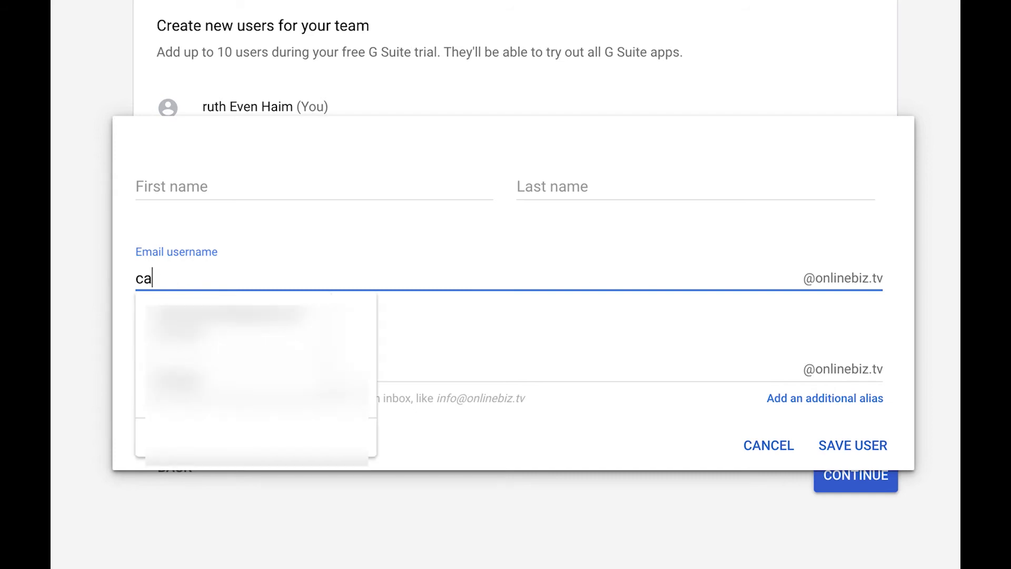
left_click(543, 374)
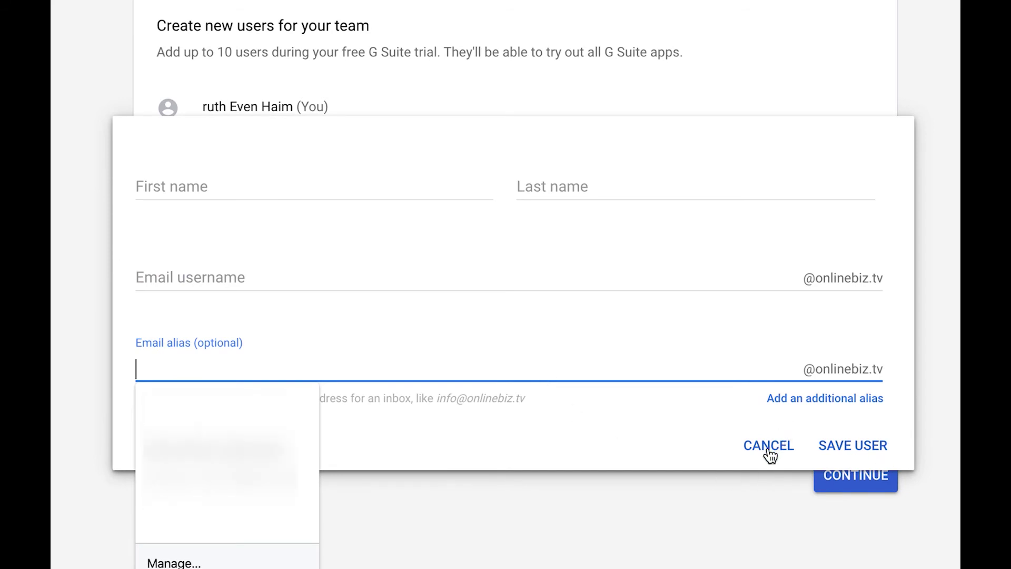
Enter the new user's first name and last name
left_click(371, 194)
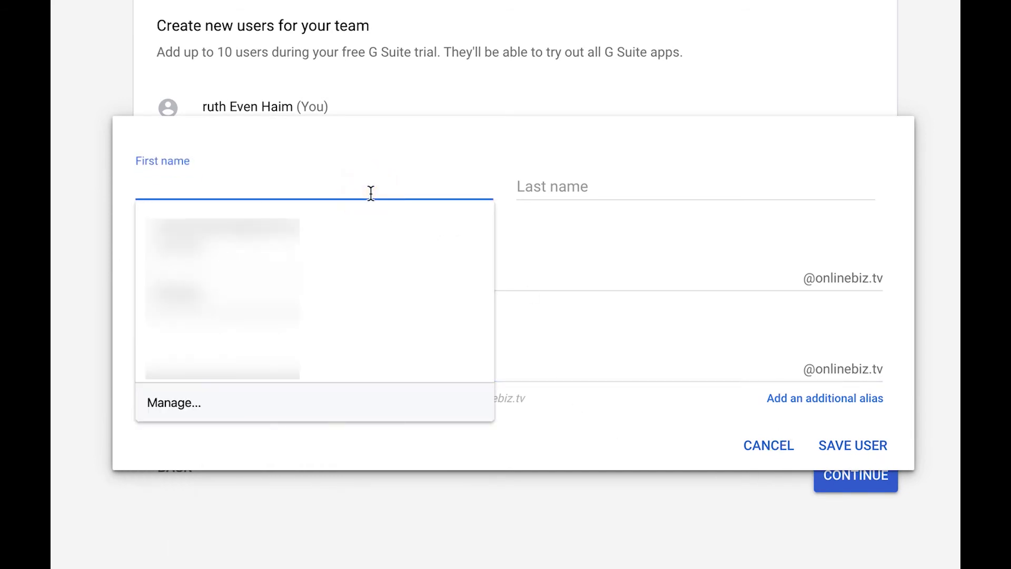
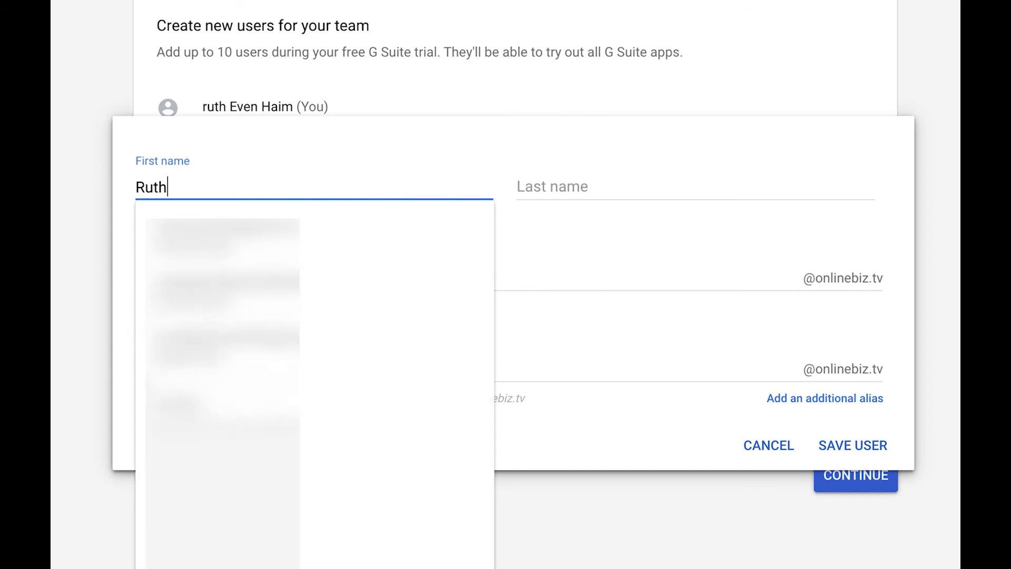
key("Tab")
key("Tab")
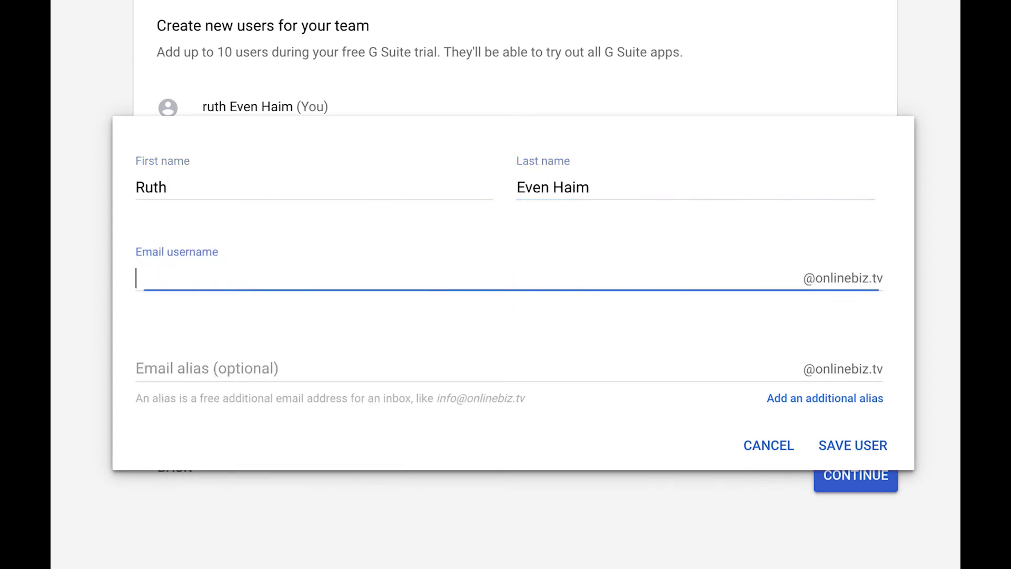
Scroll through the getting-started checklist around the Try out Gmail item
type("ruth")
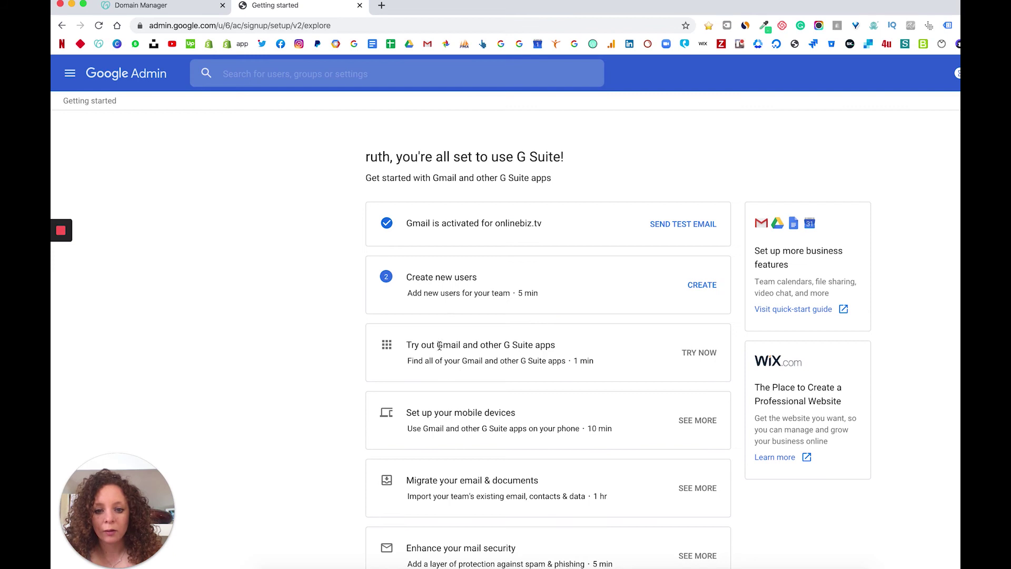
scroll(445, 372, "down", 1)
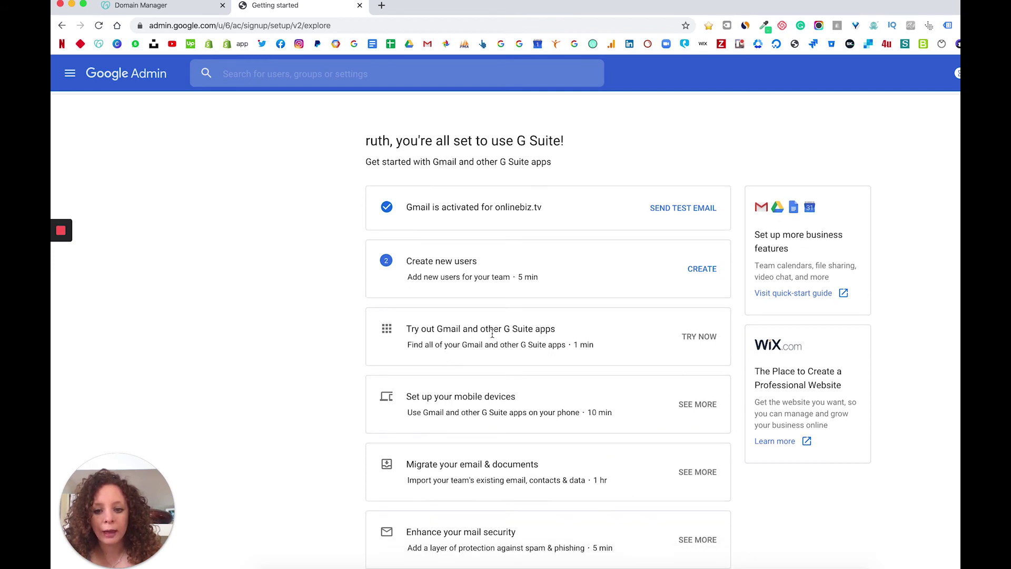
left_click_drag(443, 327, 511, 331)
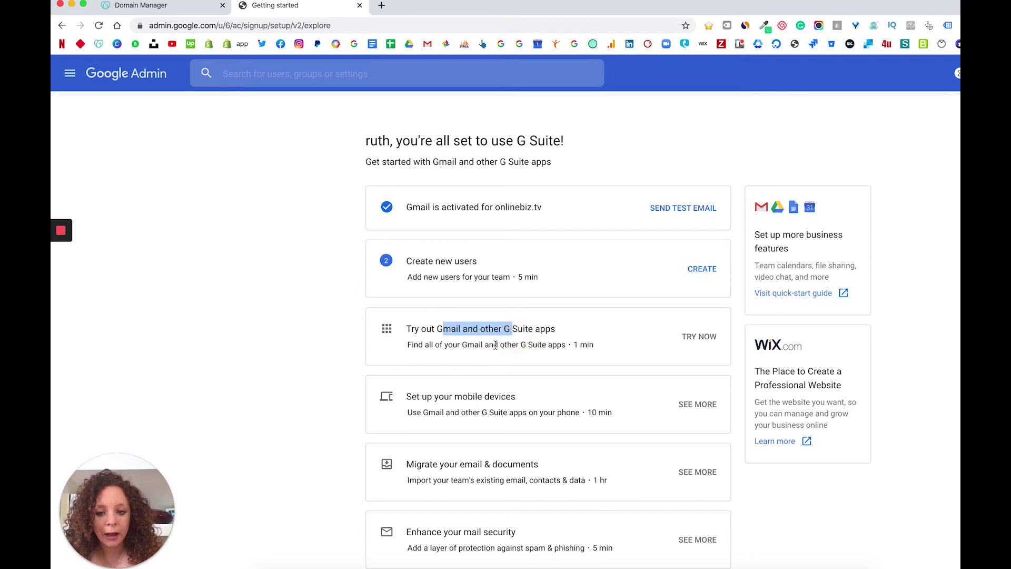
scroll(460, 427, "up", 1)
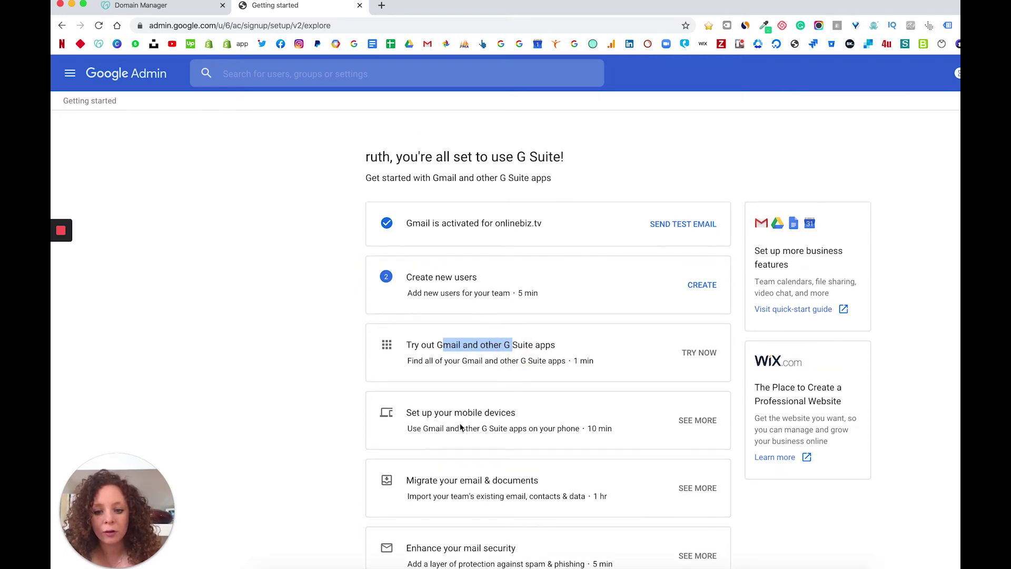
left_click(225, 212)
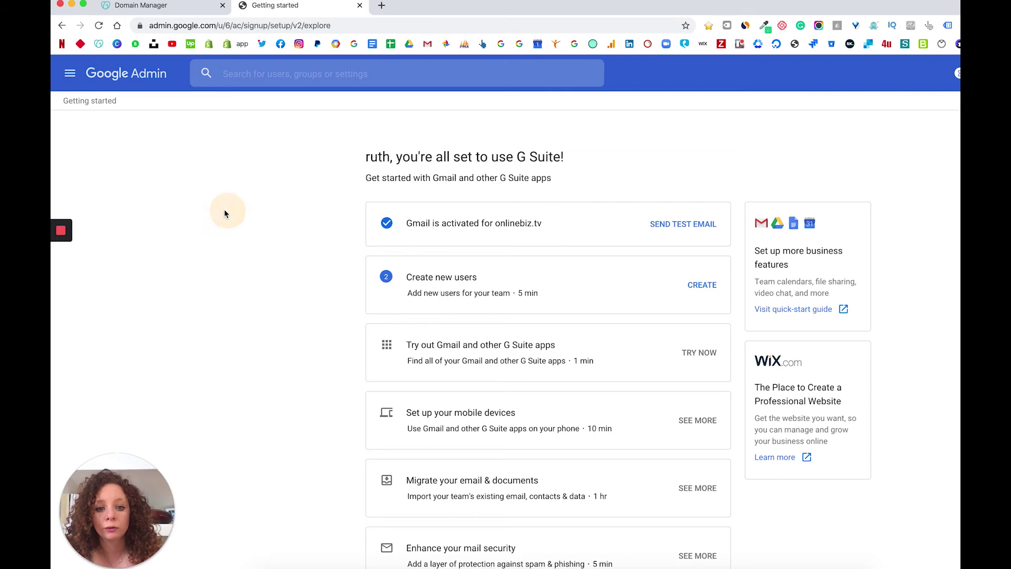
Navigate to the Admin console home from the navigation menu
left_click(70, 73)
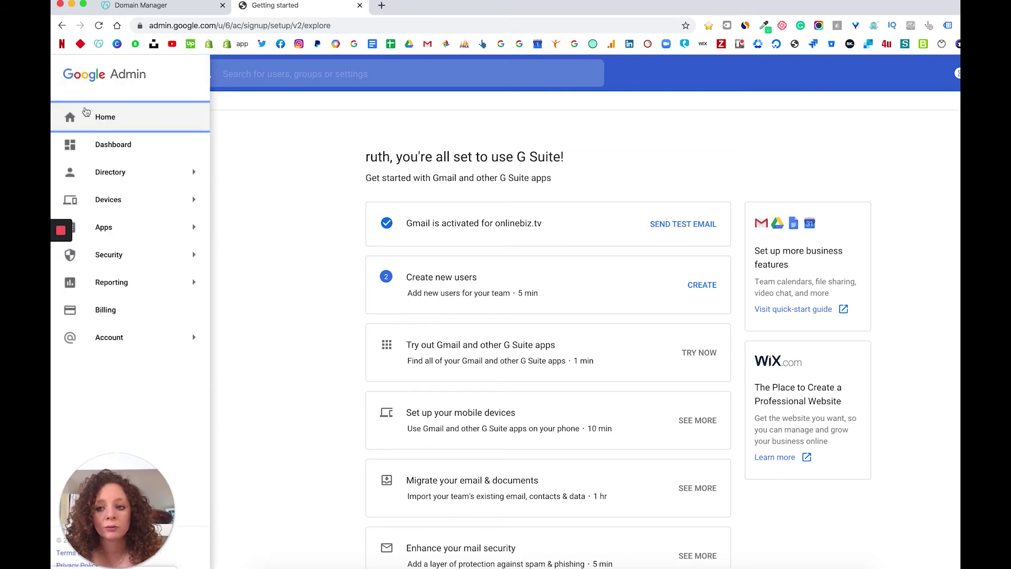
left_click(102, 146)
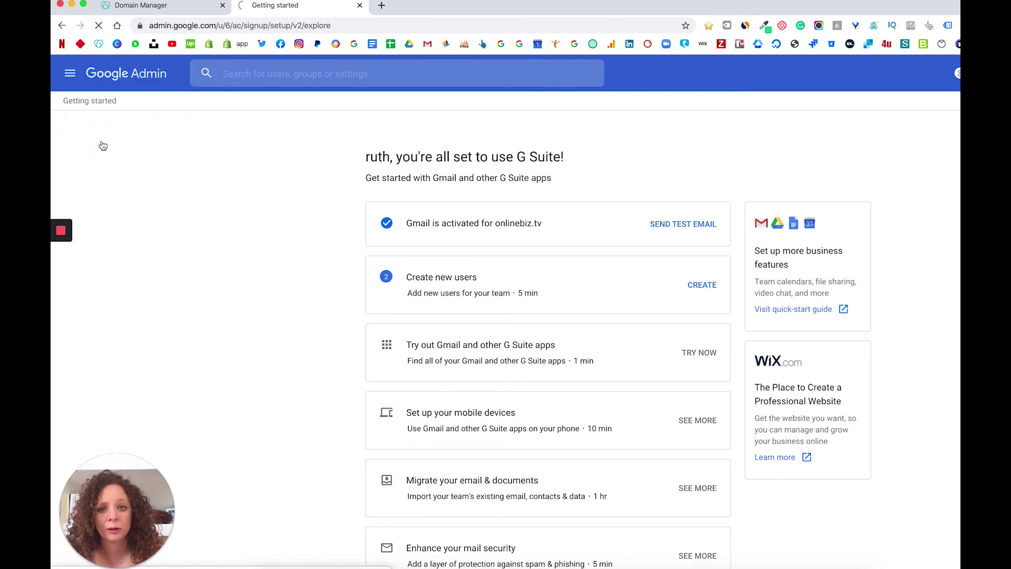
left_click(107, 113)
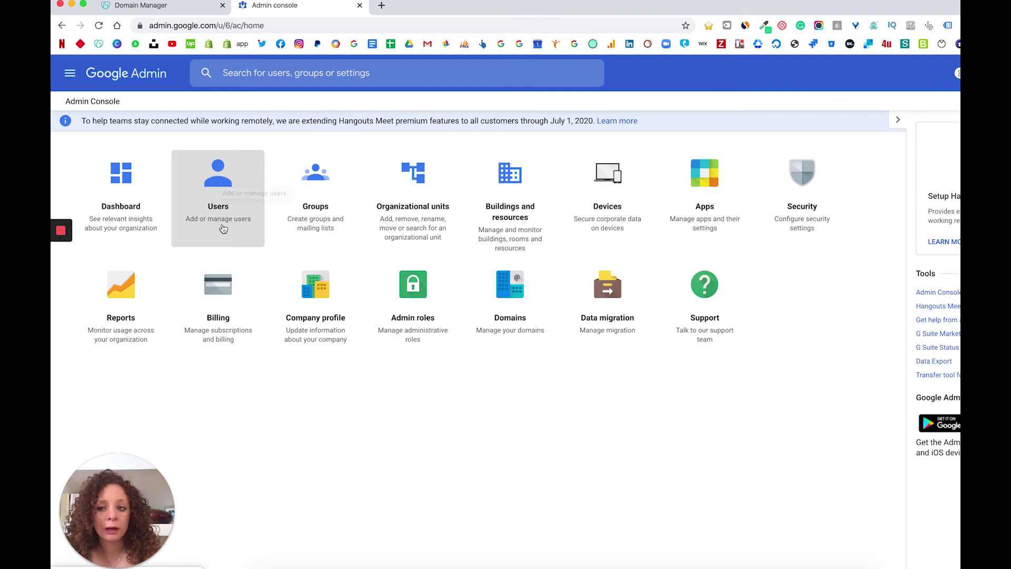
Open the onlinebiz.tv Users list and start the Add new user form
left_click(233, 203)
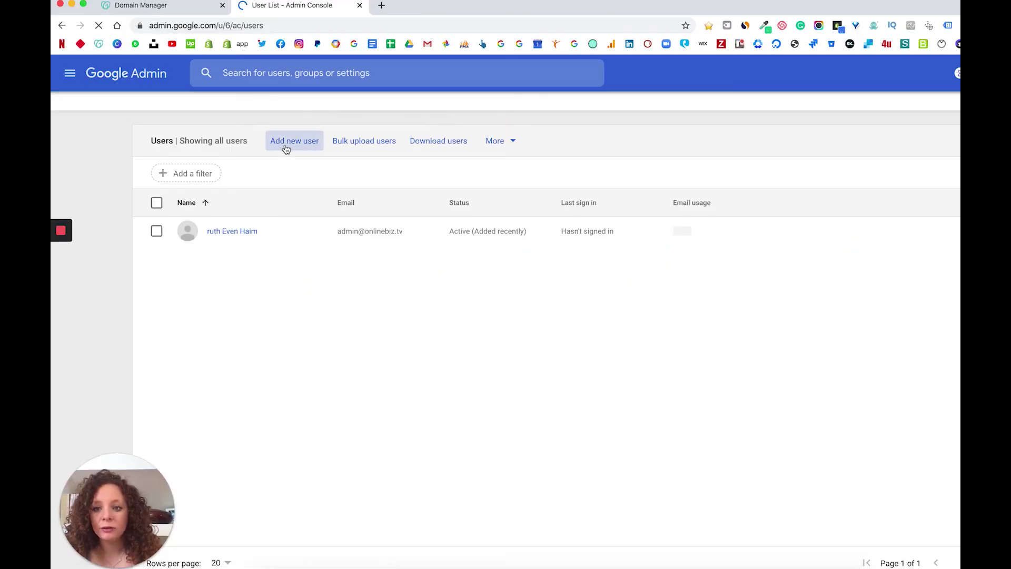
left_click(294, 146)
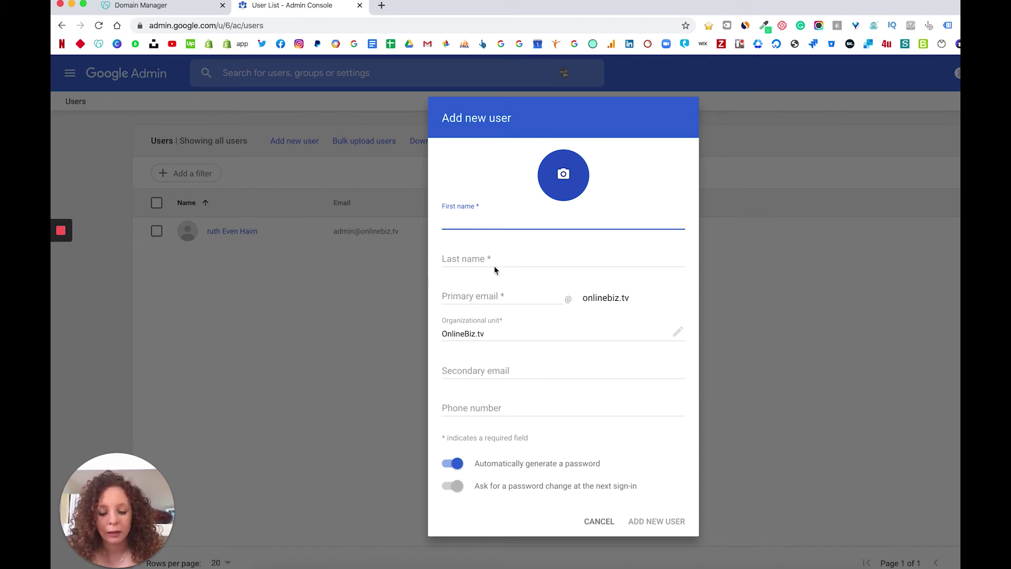
Check the new-user email fields and auto-password toggle, then cancel without adding anyone
left_click(490, 296)
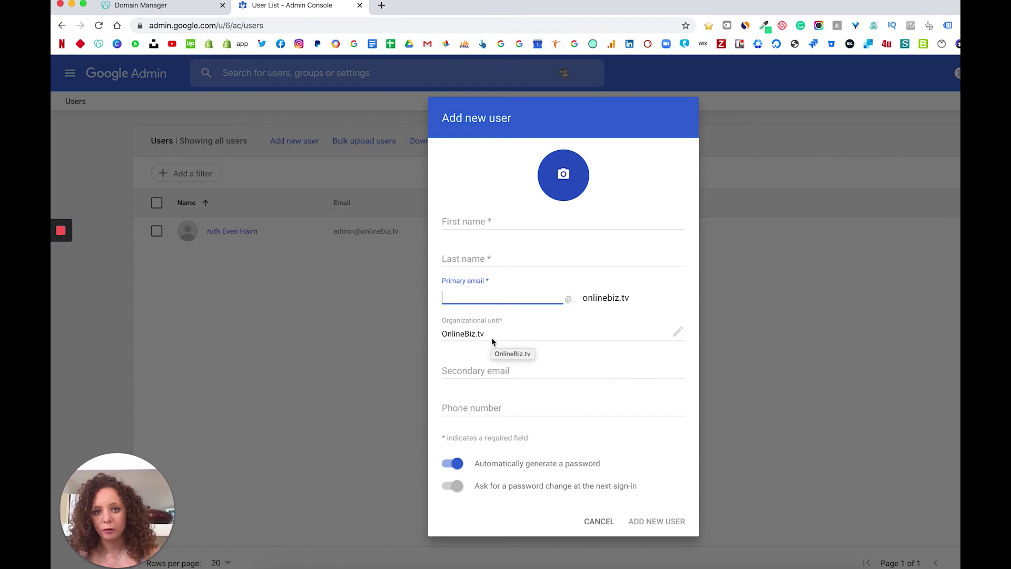
left_click(484, 368)
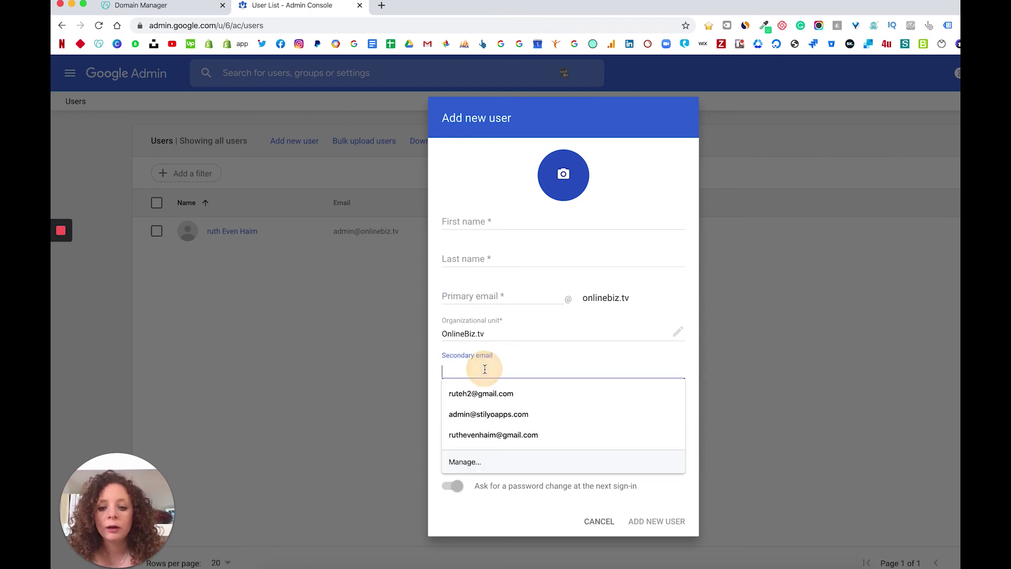
left_click(515, 349)
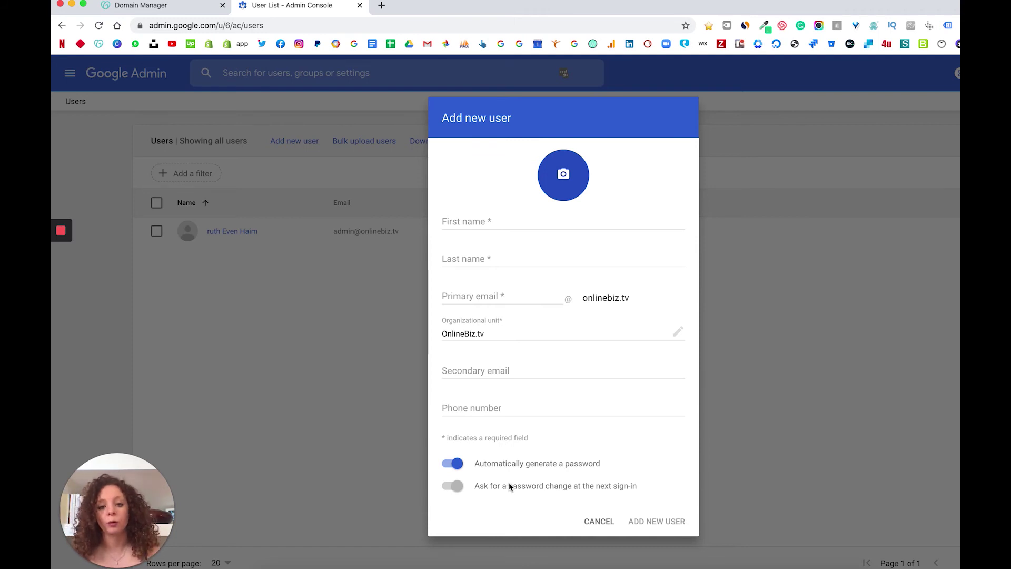
left_click(461, 463)
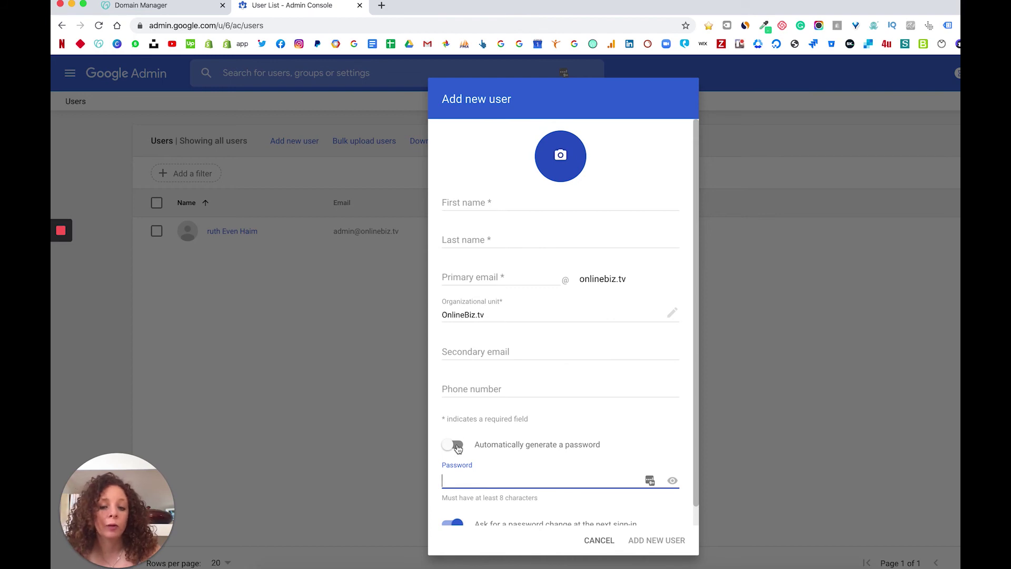
left_click(455, 446)
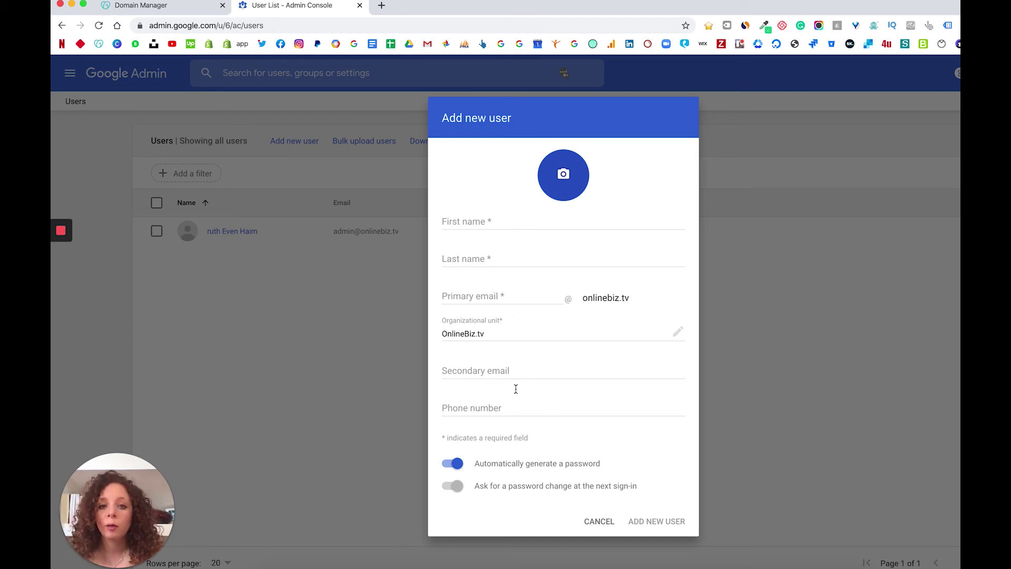
left_click(599, 521)
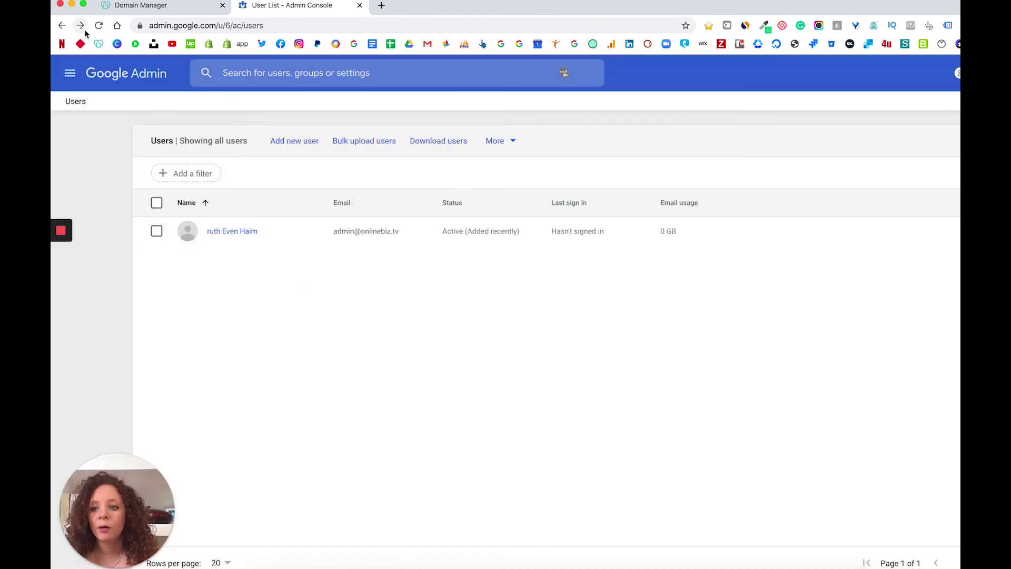
Return to the Admin console home and open Billing to see the $12.00 G Suite Business plan
left_click(69, 73)
left_click(98, 117)
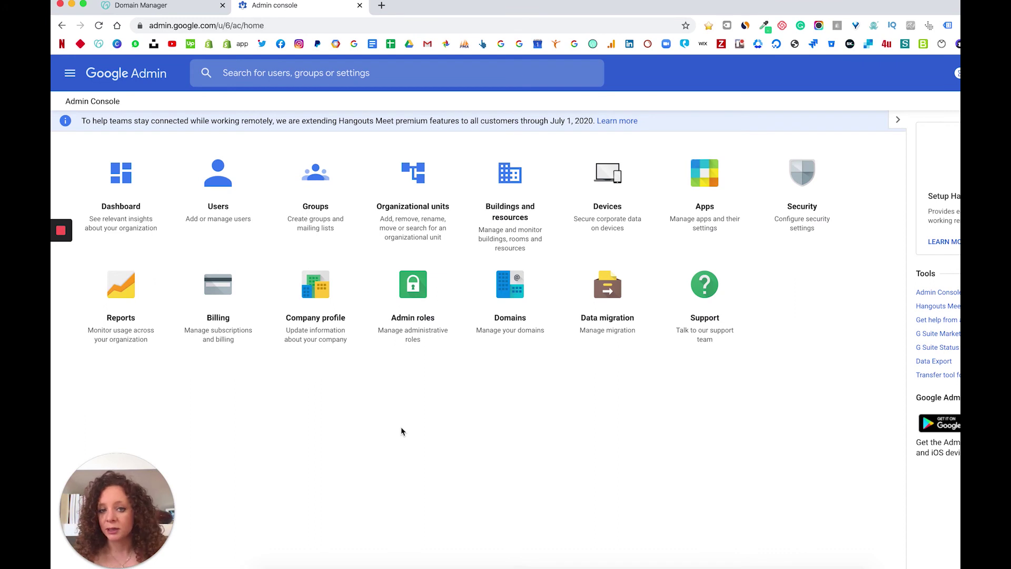
left_click(210, 331)
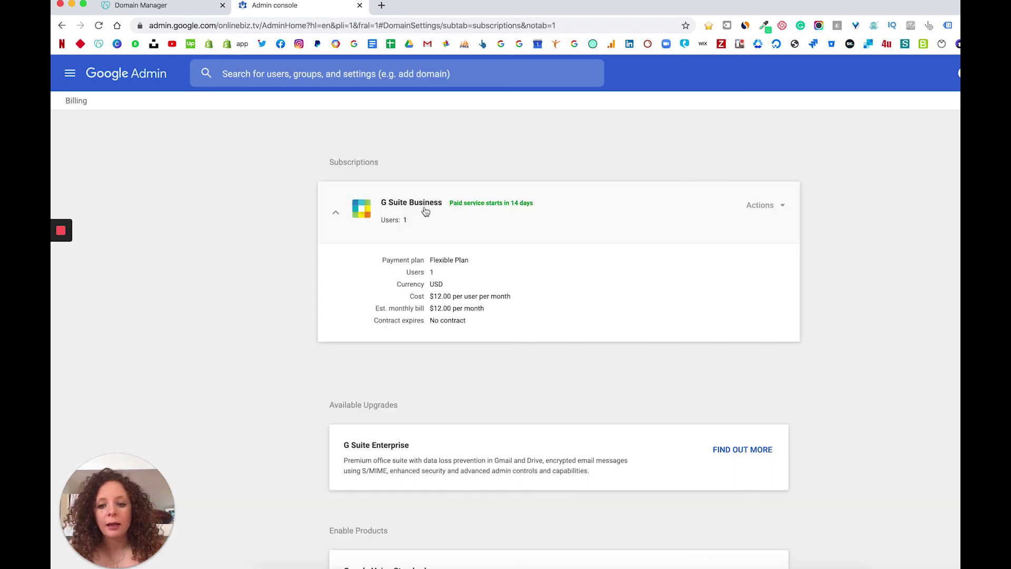
scroll(445, 374, "down", 3)
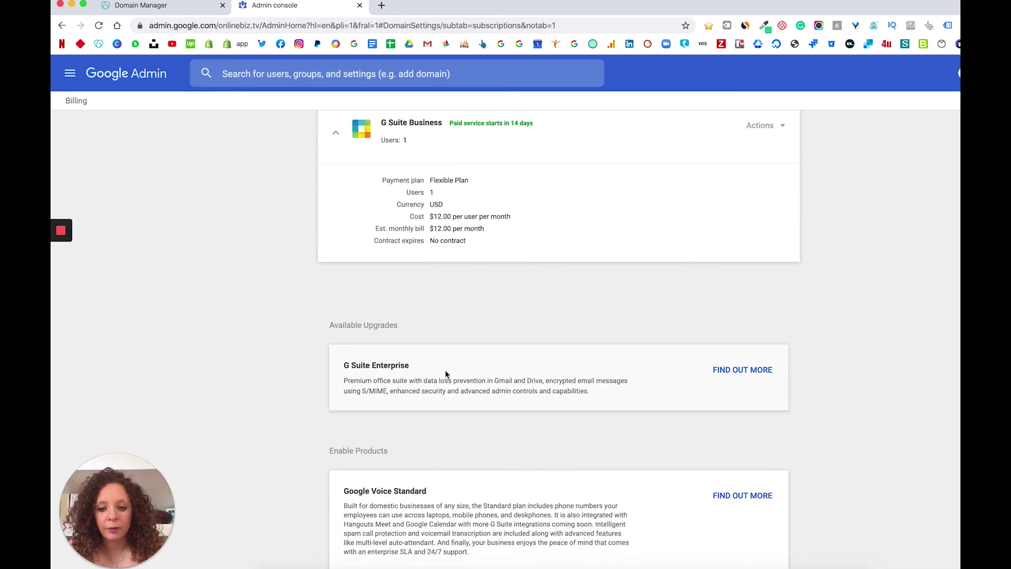
scroll(416, 476, "down", 4)
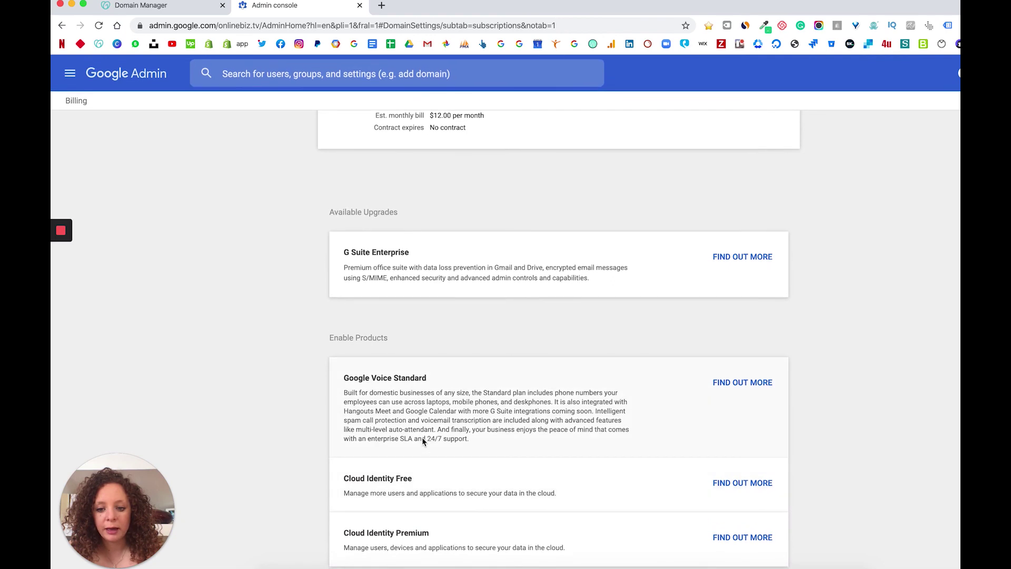
scroll(451, 374, "up", 5)
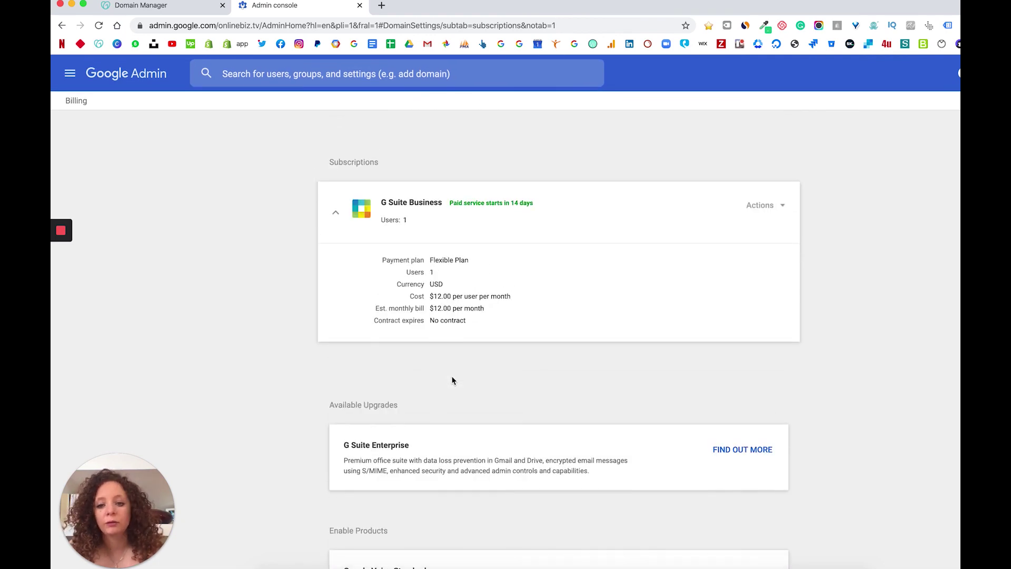
Choose Downgrade to G Suite Basic for the Business subscription and review the features lost
left_click(768, 209)
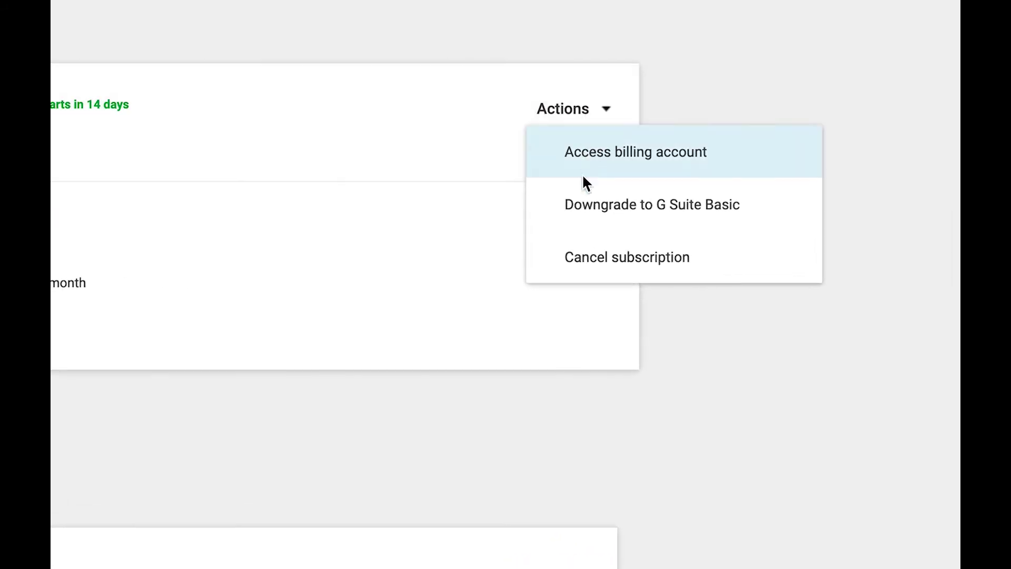
left_click(673, 209)
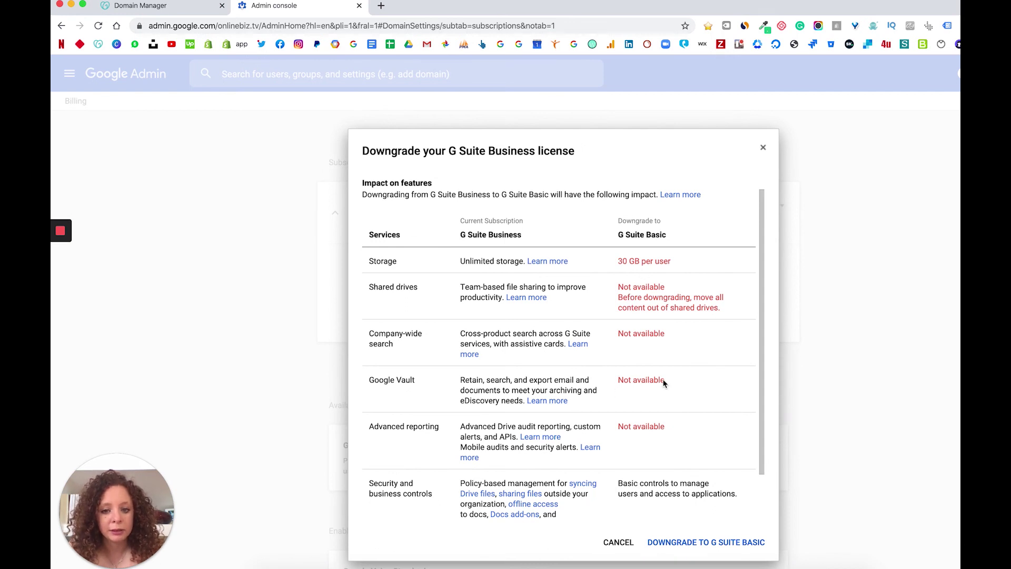
scroll(664, 383, "down", 2)
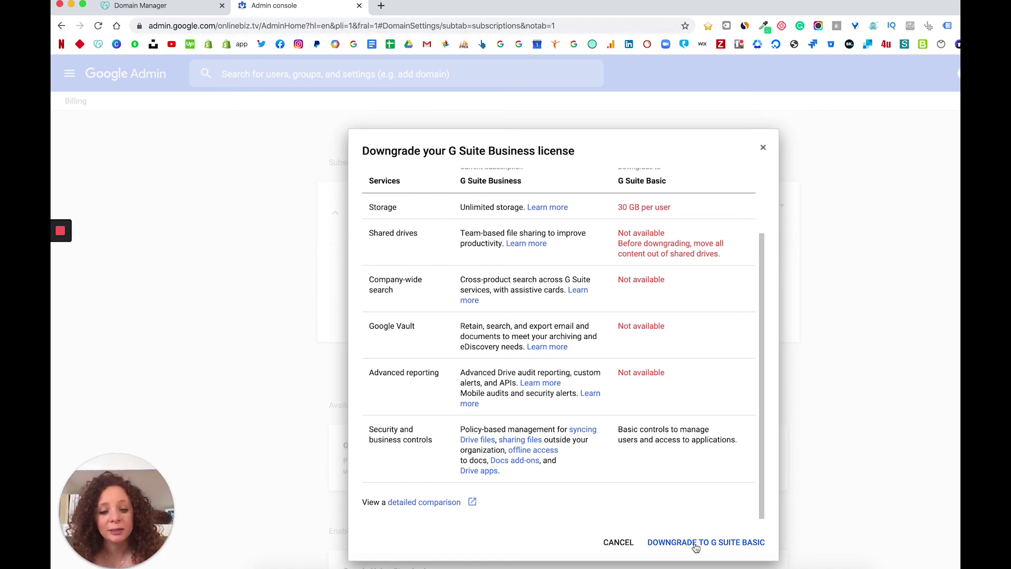
Confirm the downgrade, bill in USD ($), and complete the G Suite Basic order at $6.00/user/month
left_click(693, 543)
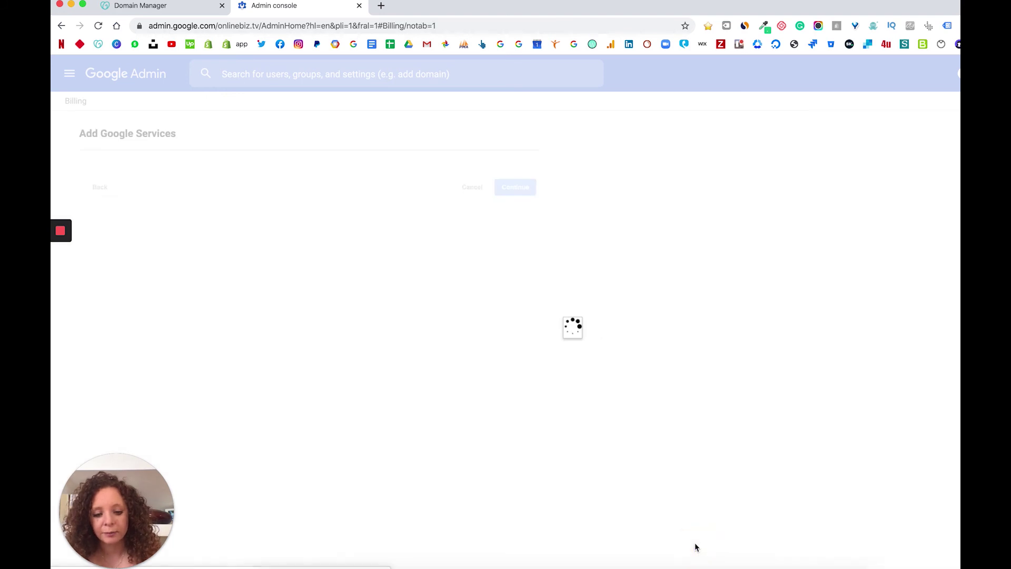
left_click(277, 193)
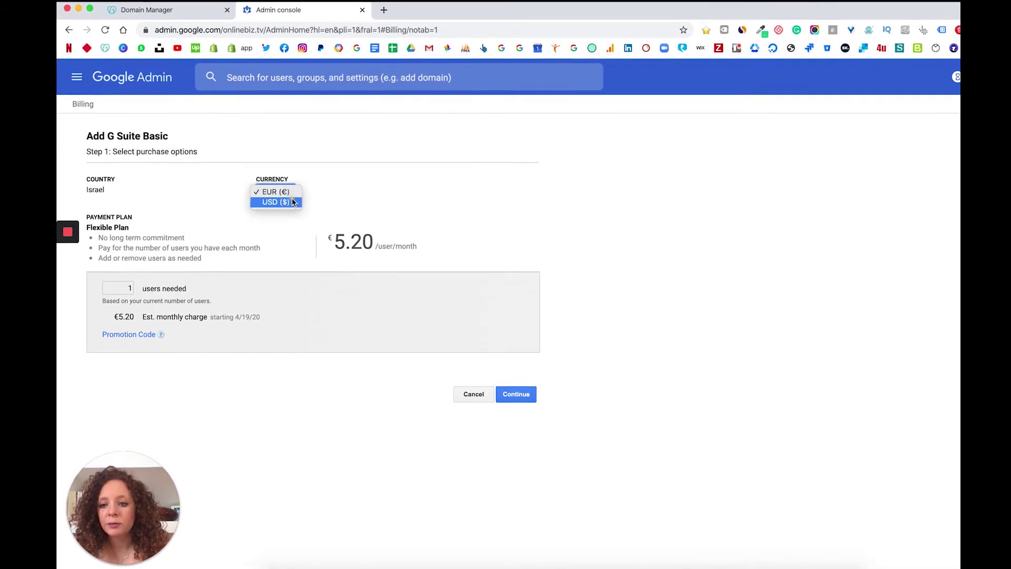
left_click(276, 202)
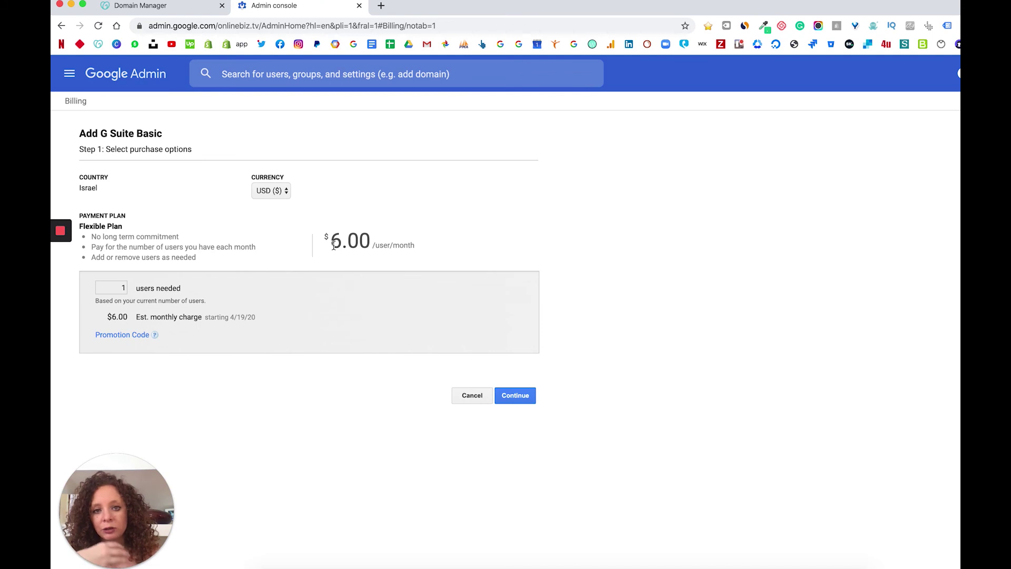
left_click(516, 397)
left_click(516, 405)
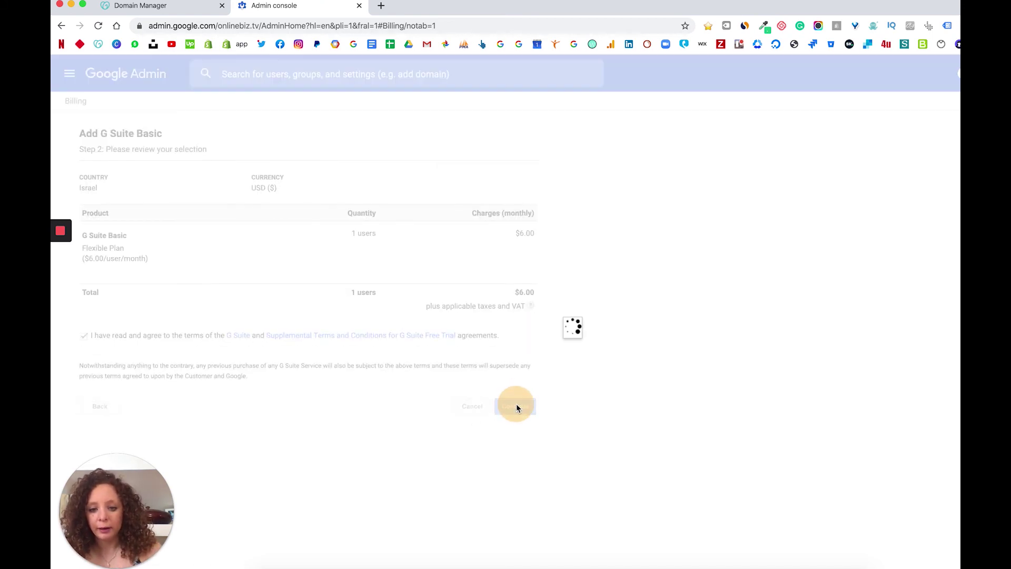
left_click(463, 238)
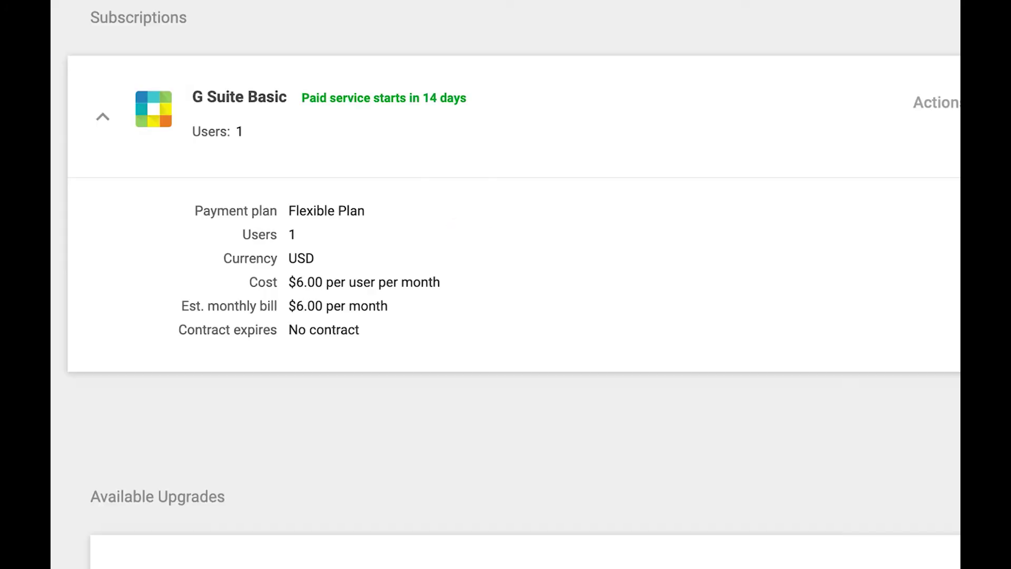